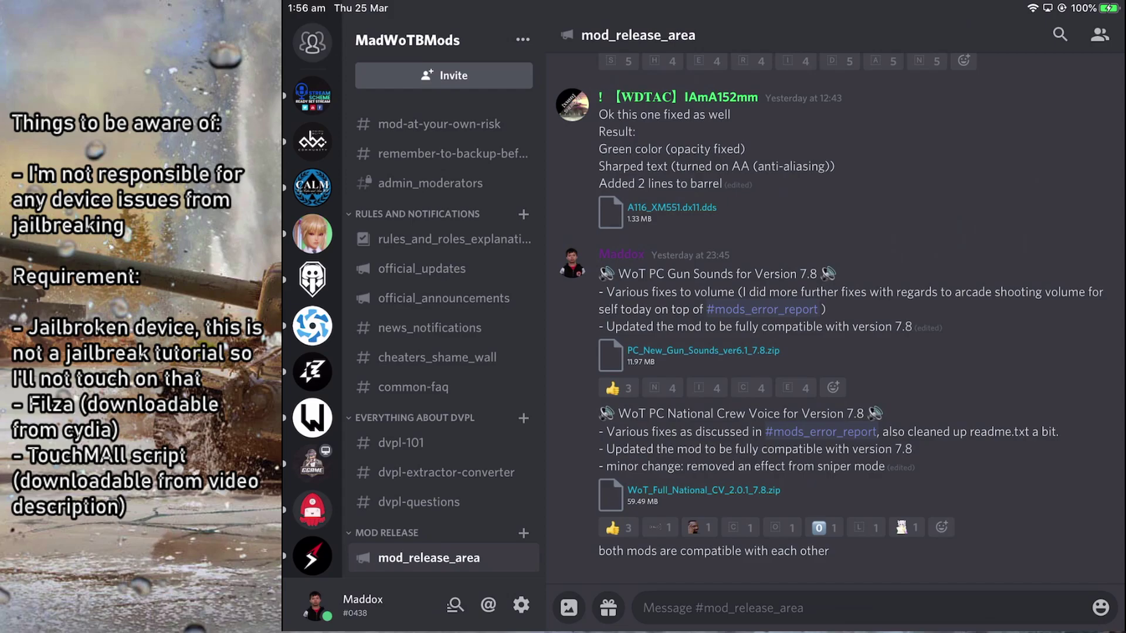
- Download PC_New_Gun_Sounds_ver6.1_7.8.zip in Chrome and save it to On My iPad
click(703, 351)
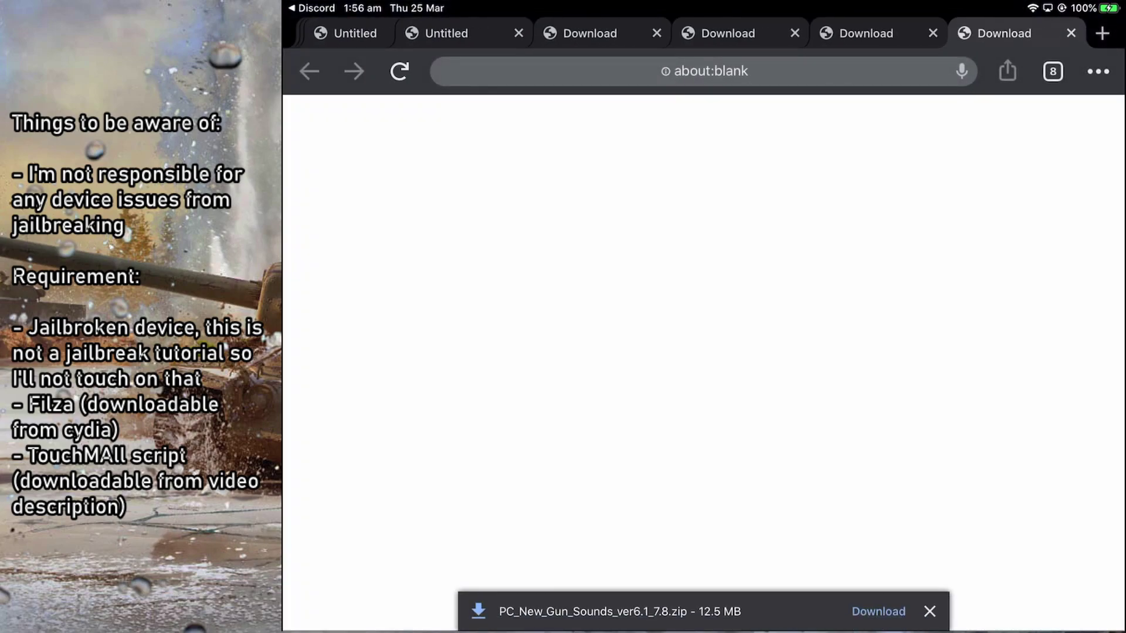
click(878, 611)
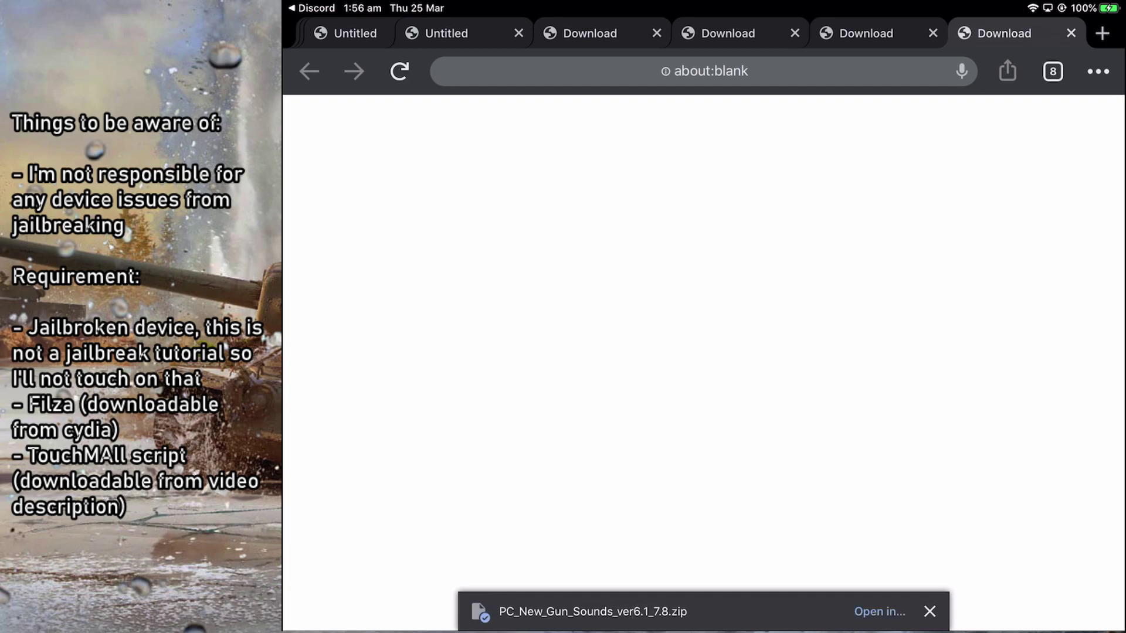
click(879, 611)
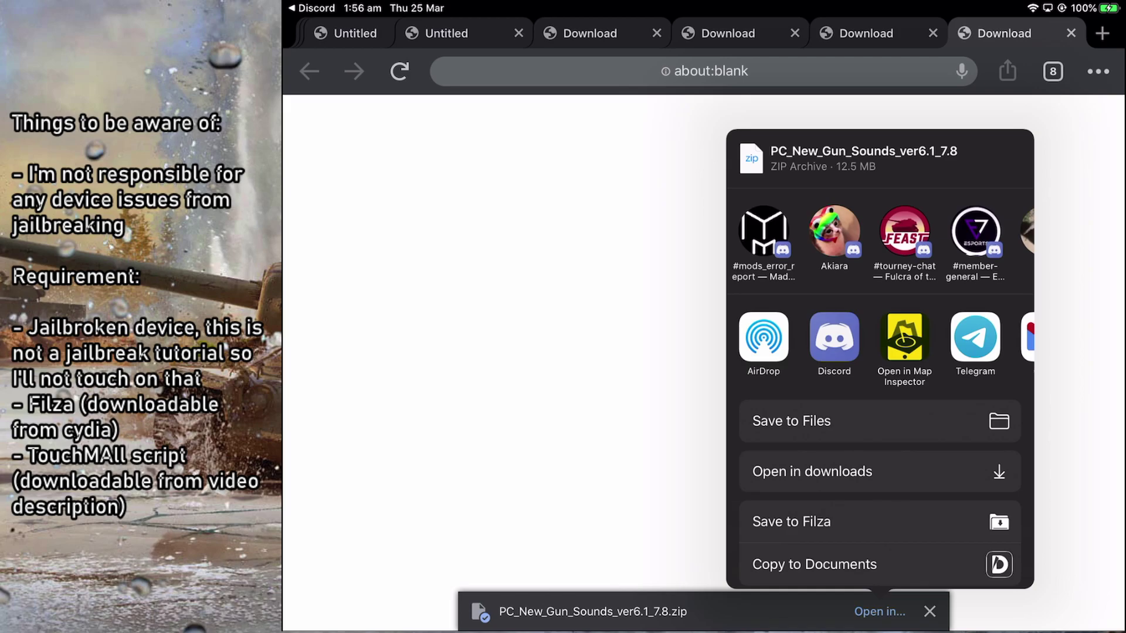
click(791, 421)
click(569, 244)
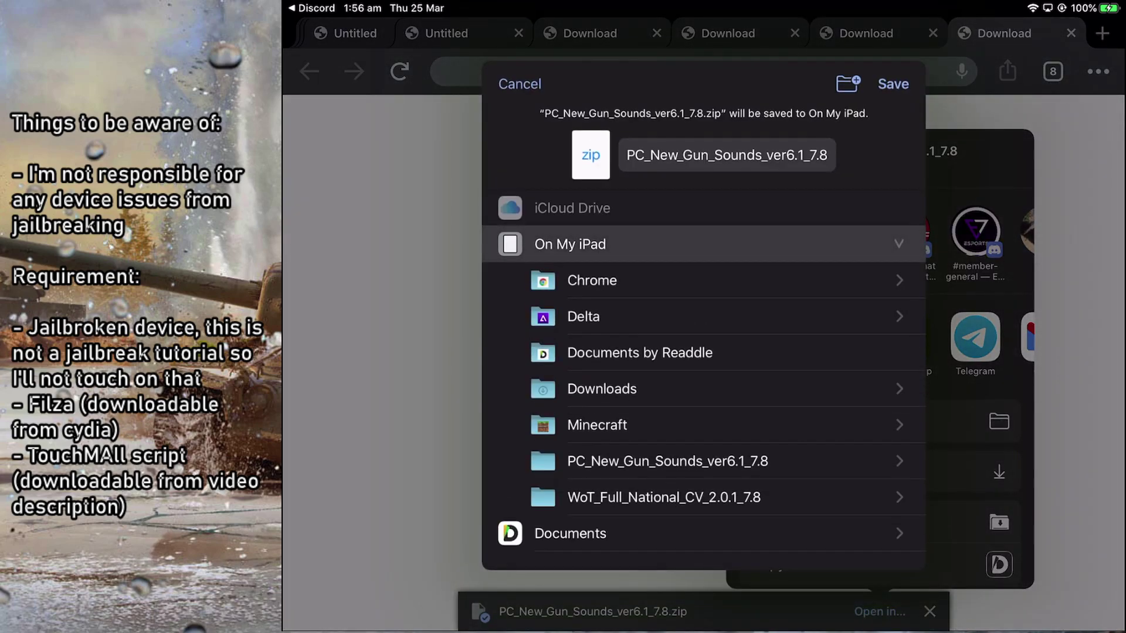
click(892, 83)
- Replace the older zip copy, then leave Chrome for Discord's mod release channel
click(704, 334)
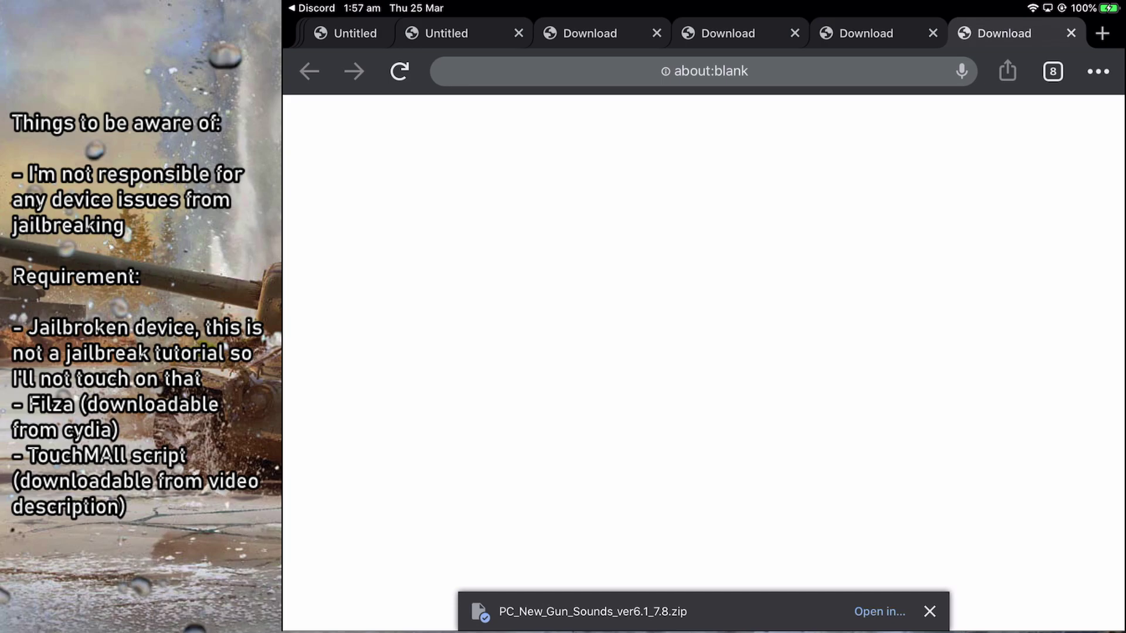
key(super+h)
click(510, 578)
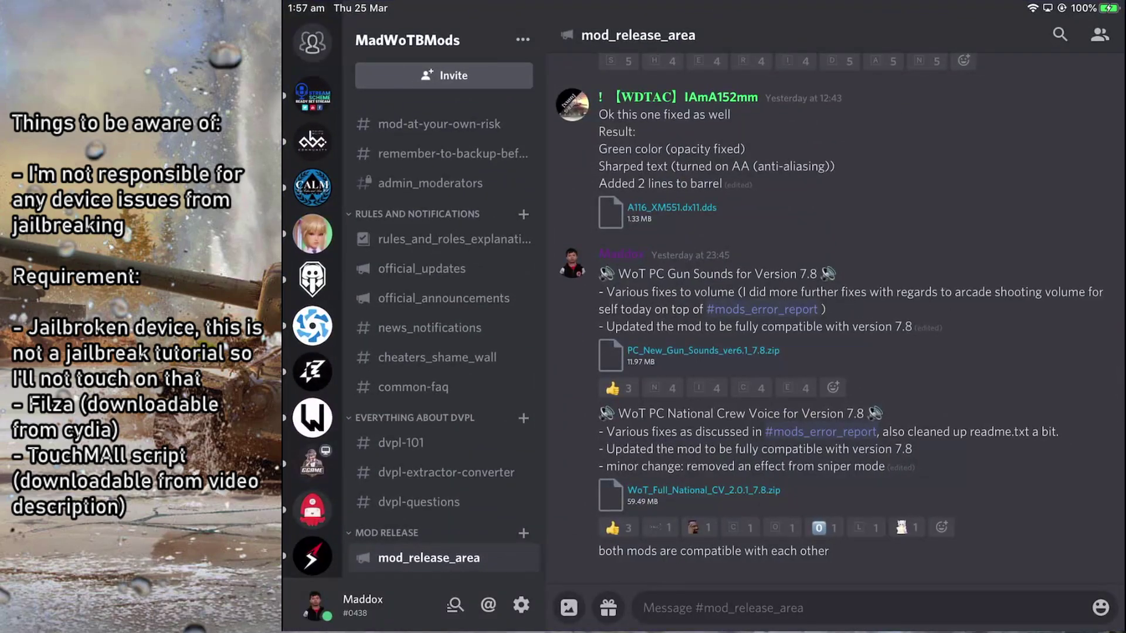
- Launch Filza and open the var folder from the filesystem root
key(super+h)
click(520, 73)
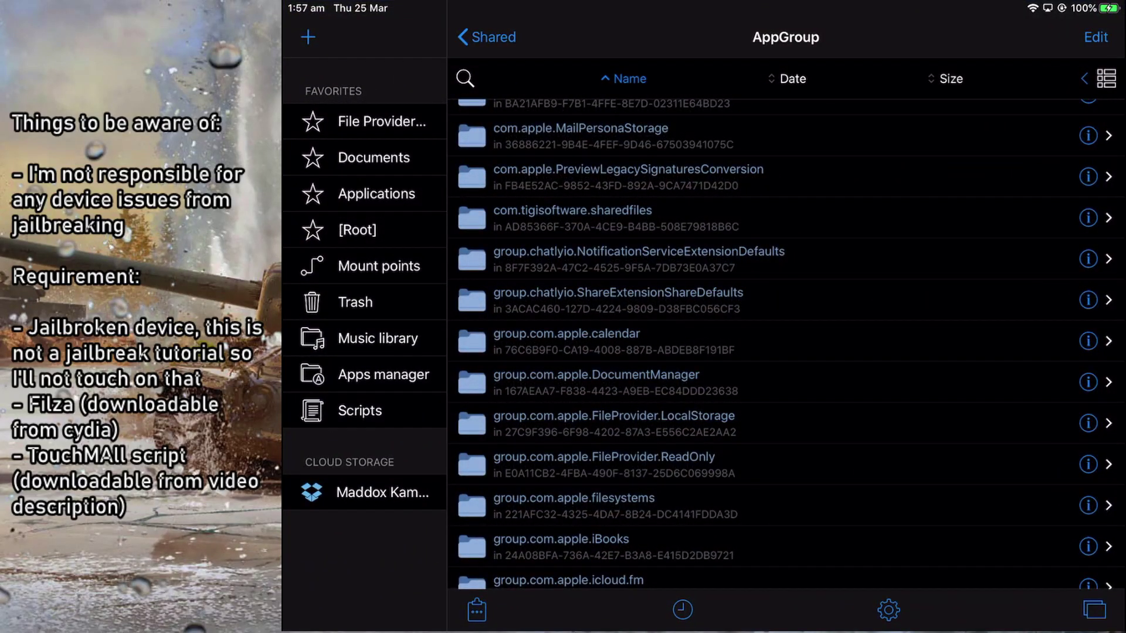
click(381, 122)
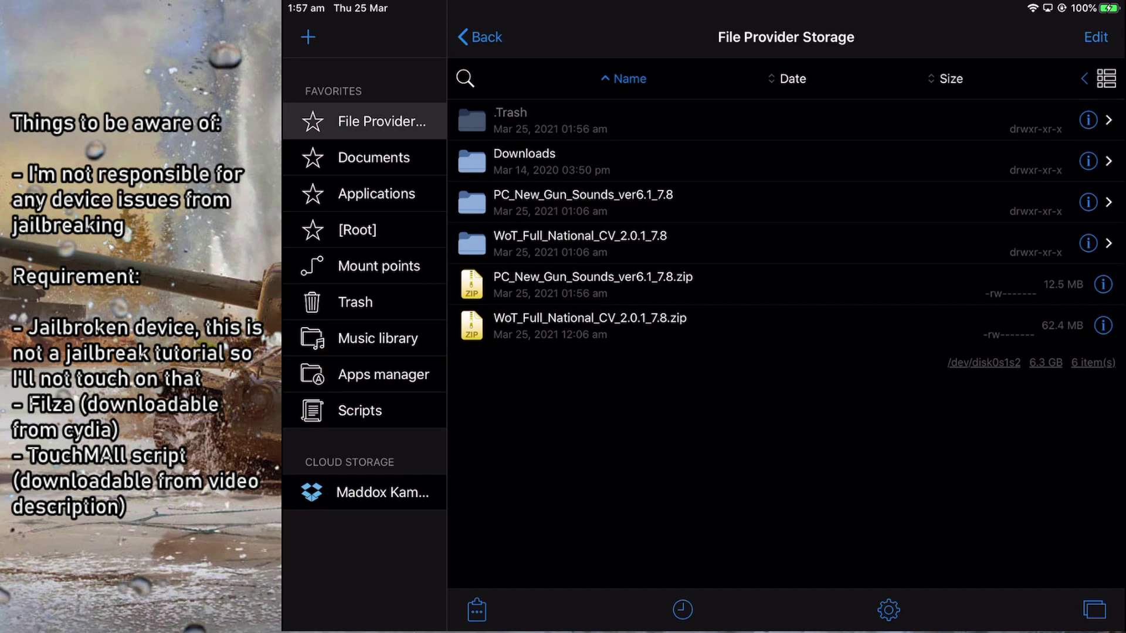
click(358, 230)
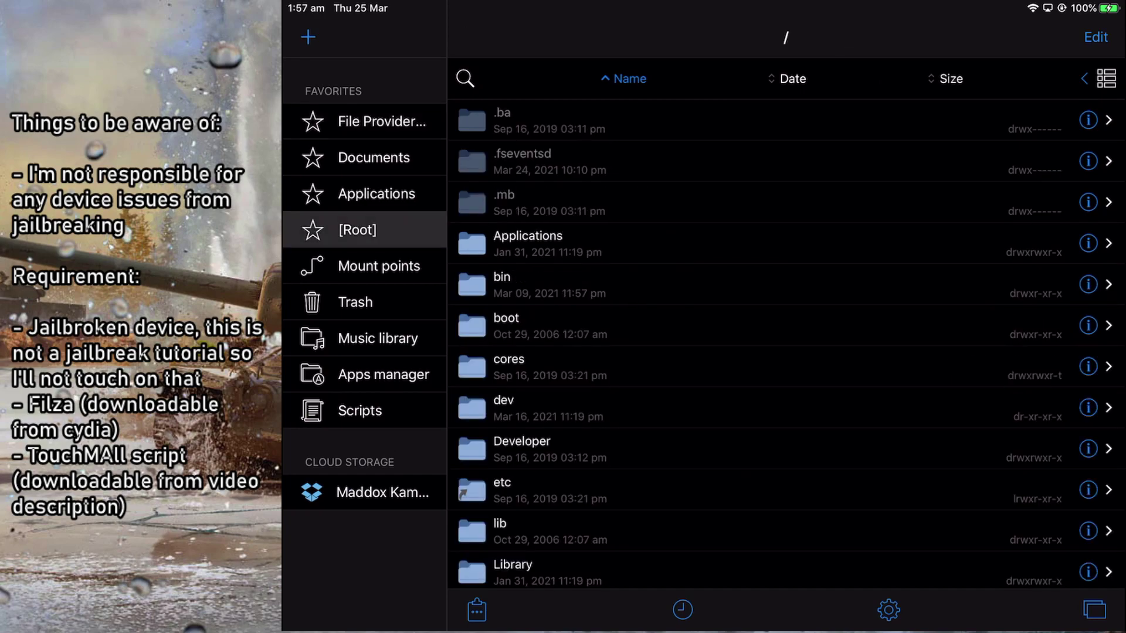
scroll(786, 346, down, 3)
scroll(786, 346, down, 5)
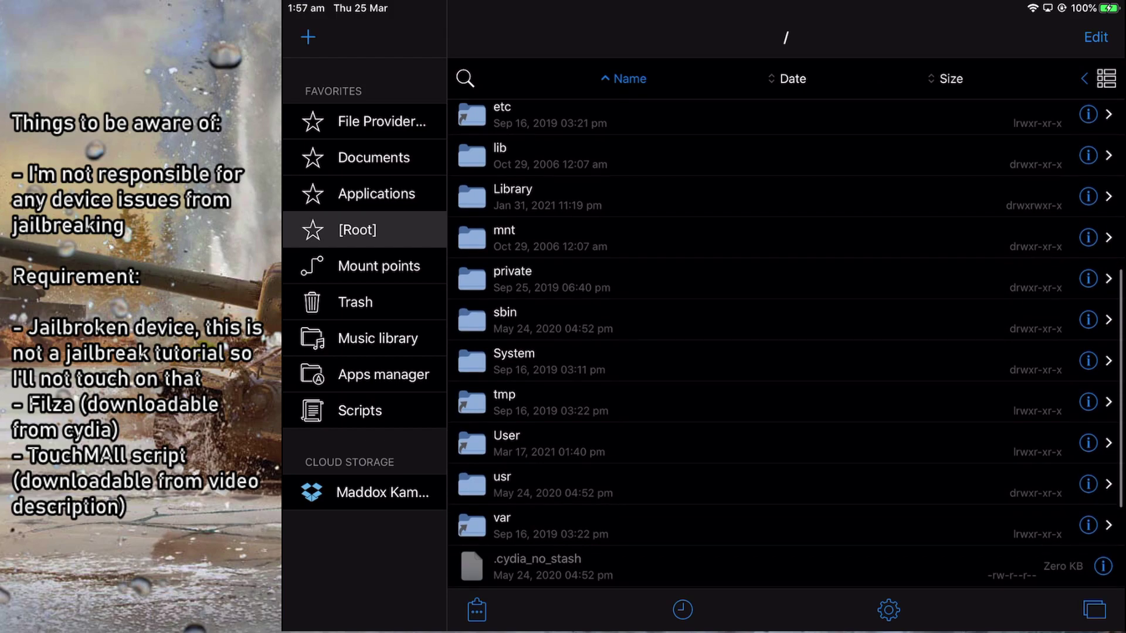
click(502, 525)
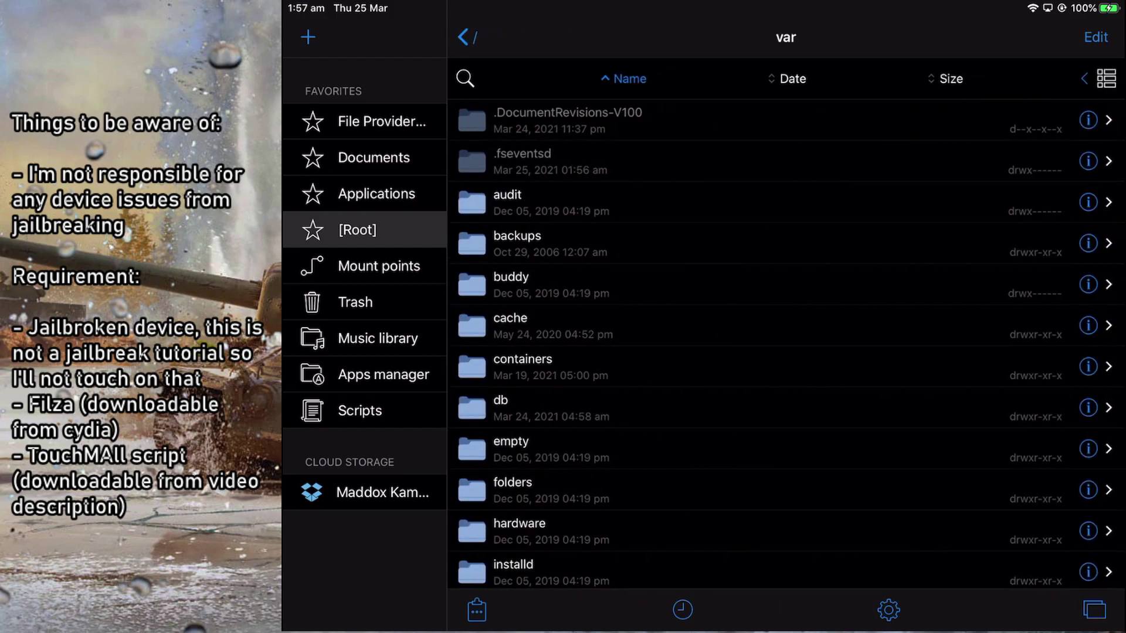
- Go through mobile > Containers > Shared > AppGroup > FileProvider.LocalStorage to File Provider Storage
scroll(786, 346, down, 8)
scroll(786, 346, down, 4)
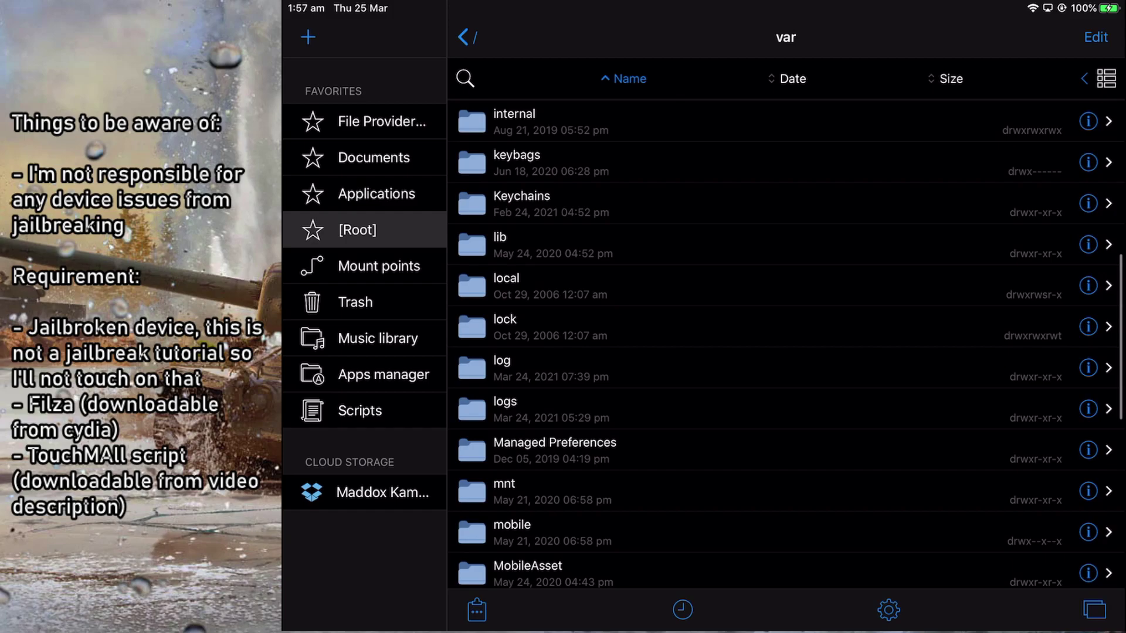
click(502, 521)
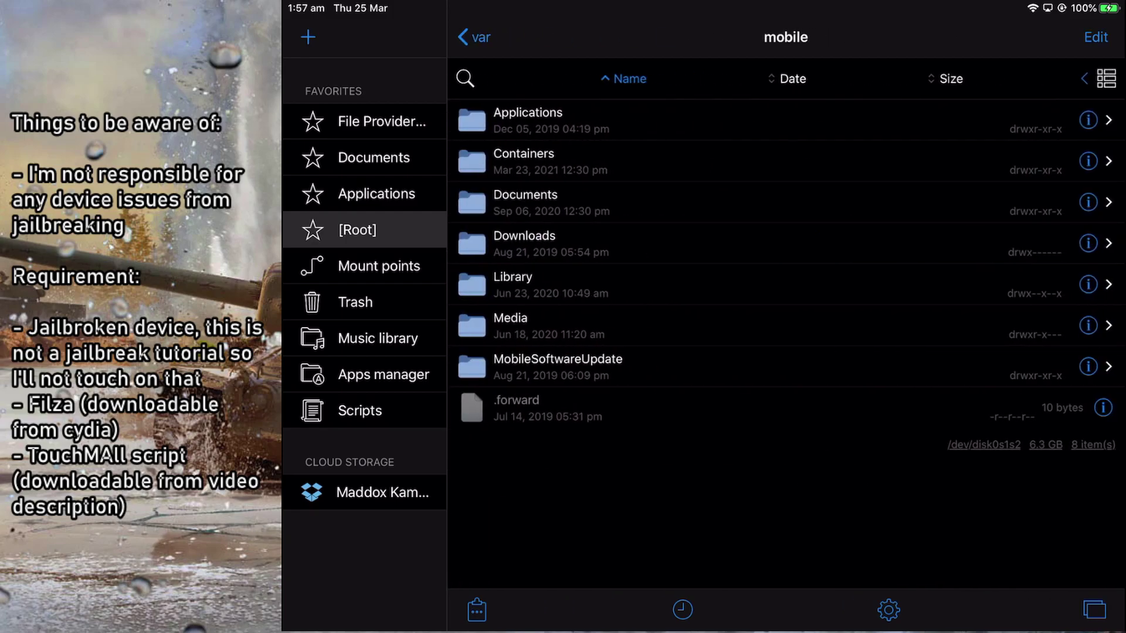
click(524, 162)
click(516, 161)
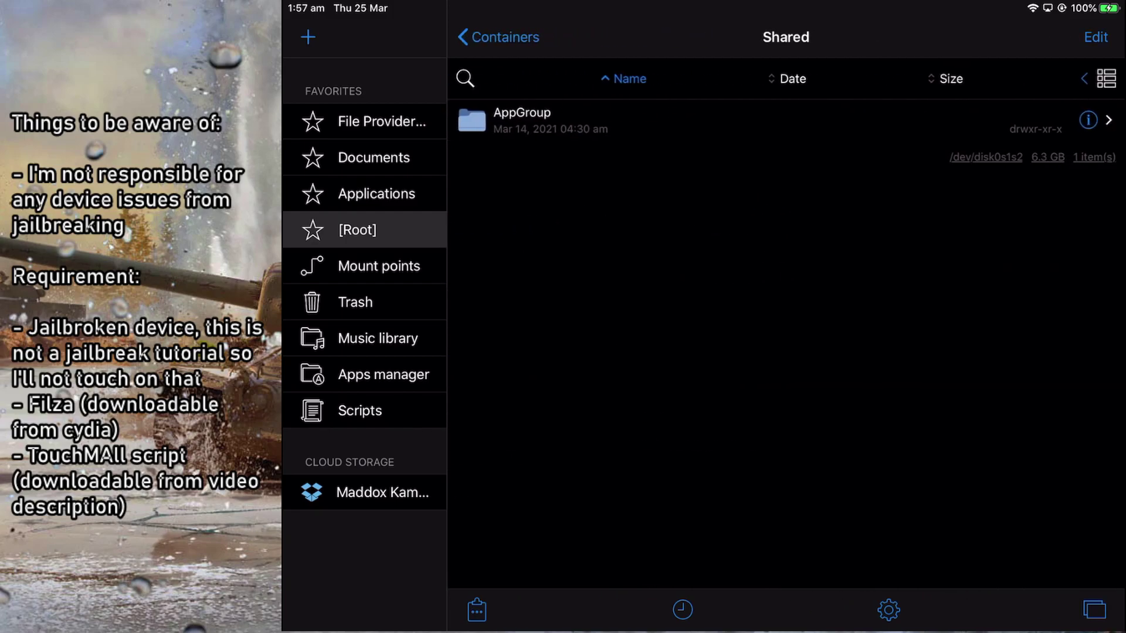
click(550, 120)
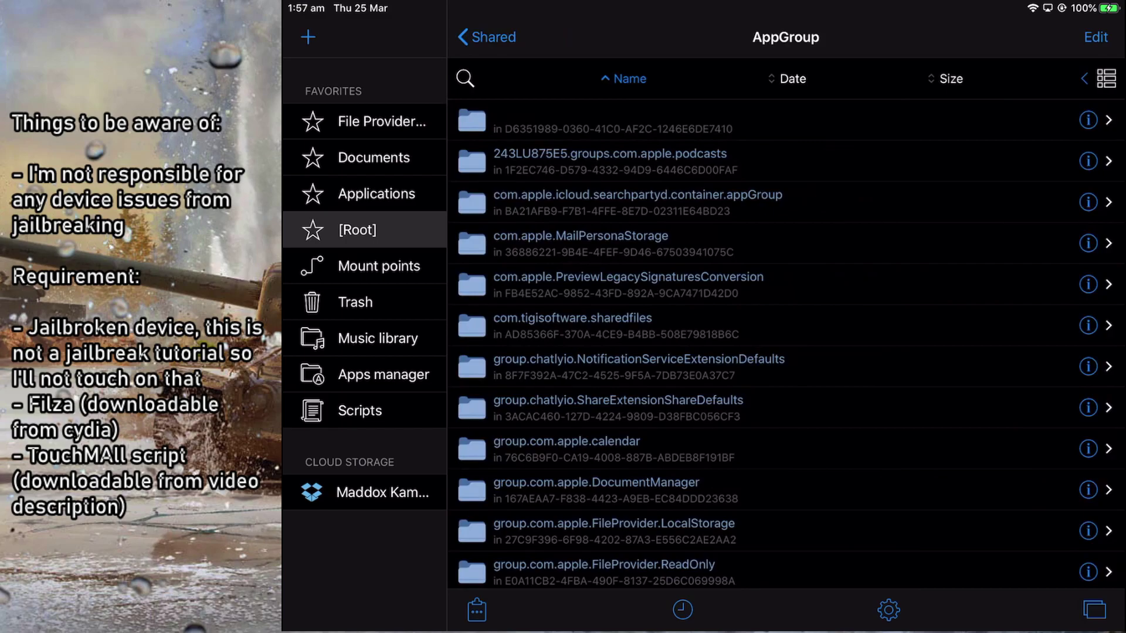
scroll(785, 344, down, 1)
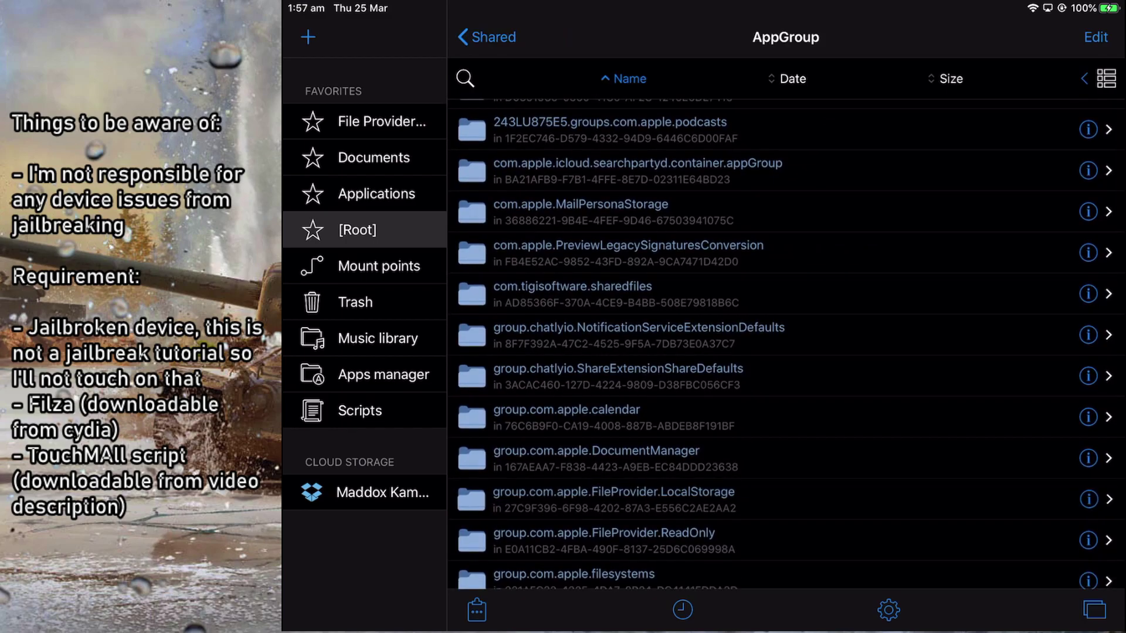
right_click(614, 499)
click(613, 499)
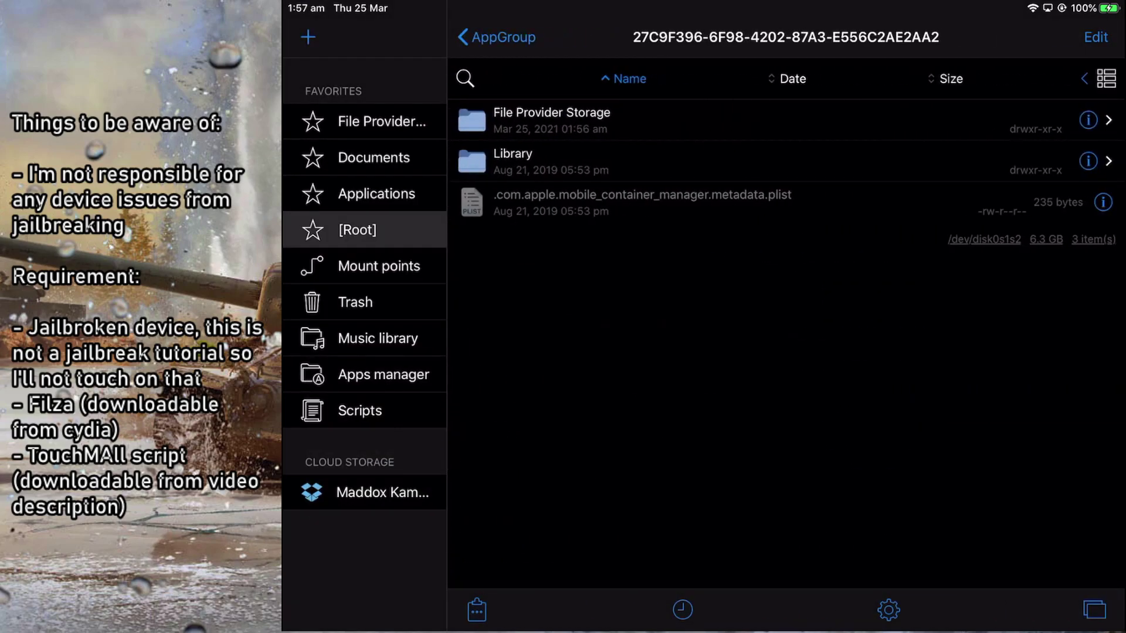
click(558, 121)
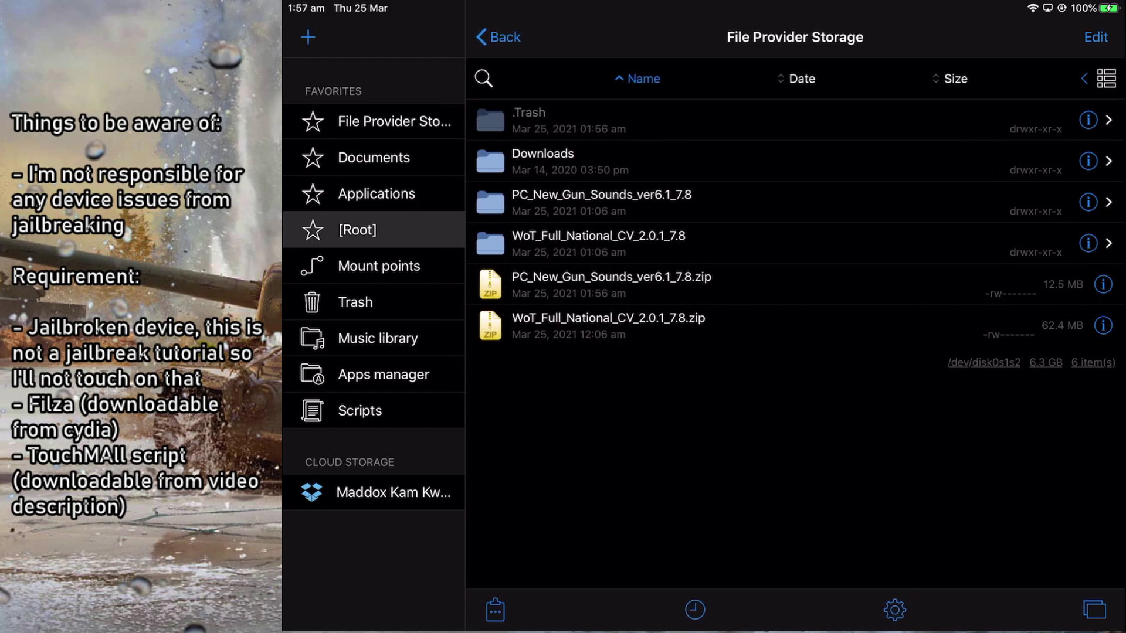
- Cancel the favourites and search prompts, then extract the PC_New_Gun_Sounds zip
click(308, 37)
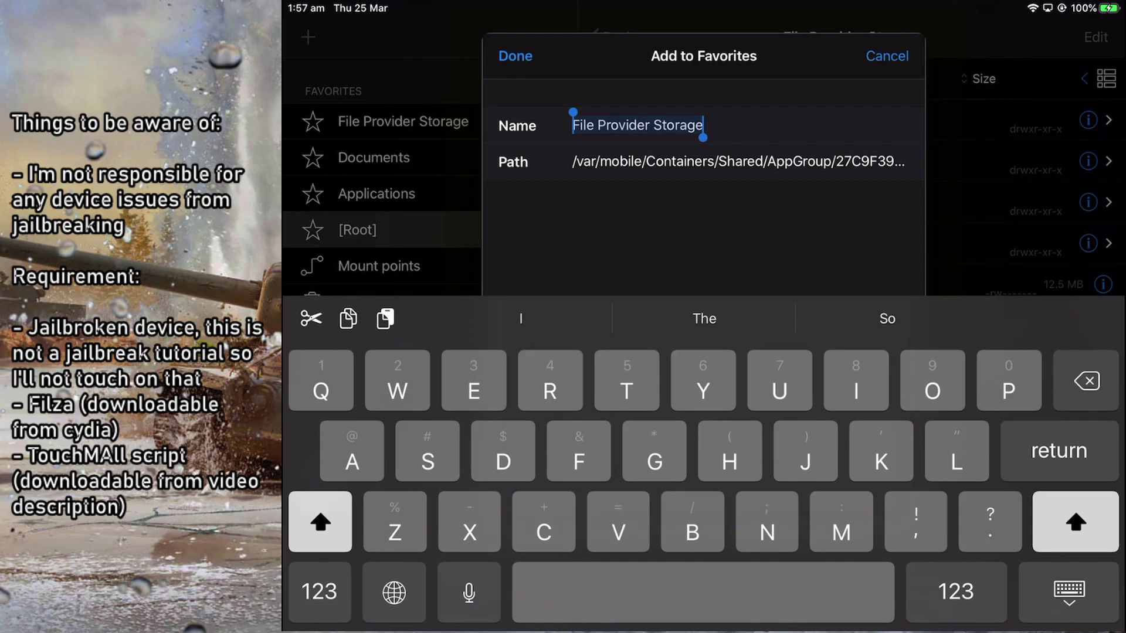
click(886, 56)
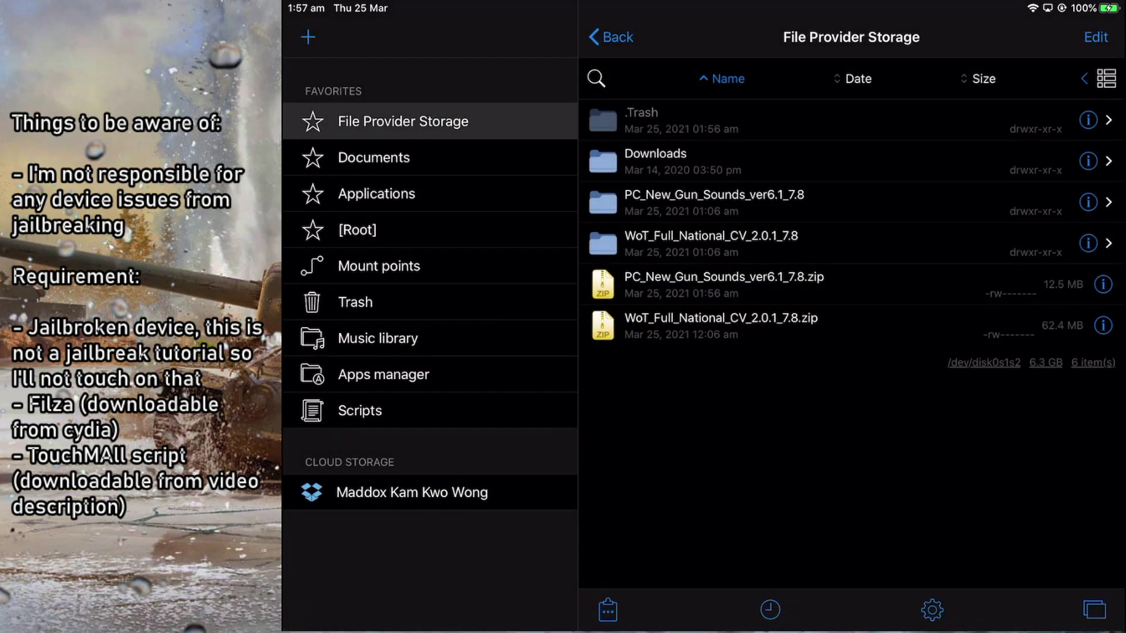
mouse_move(498, 374)
mouse_down()
mouse_move(404, 374)
mouse_move(499, 374)
mouse_up()
click(596, 79)
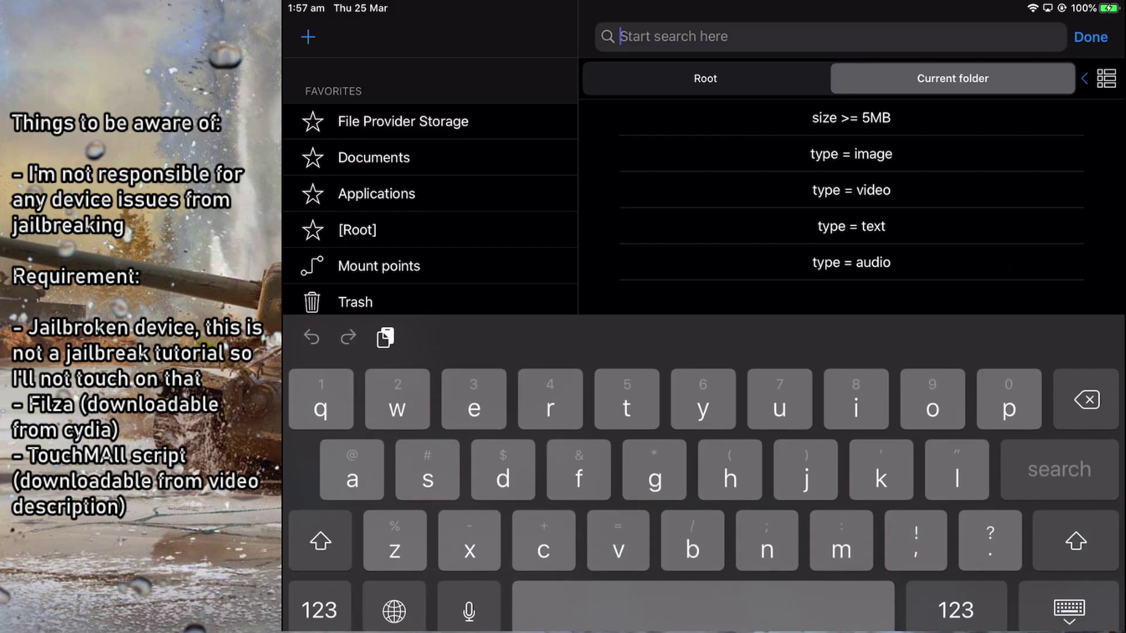
click(621, 37)
click(1069, 592)
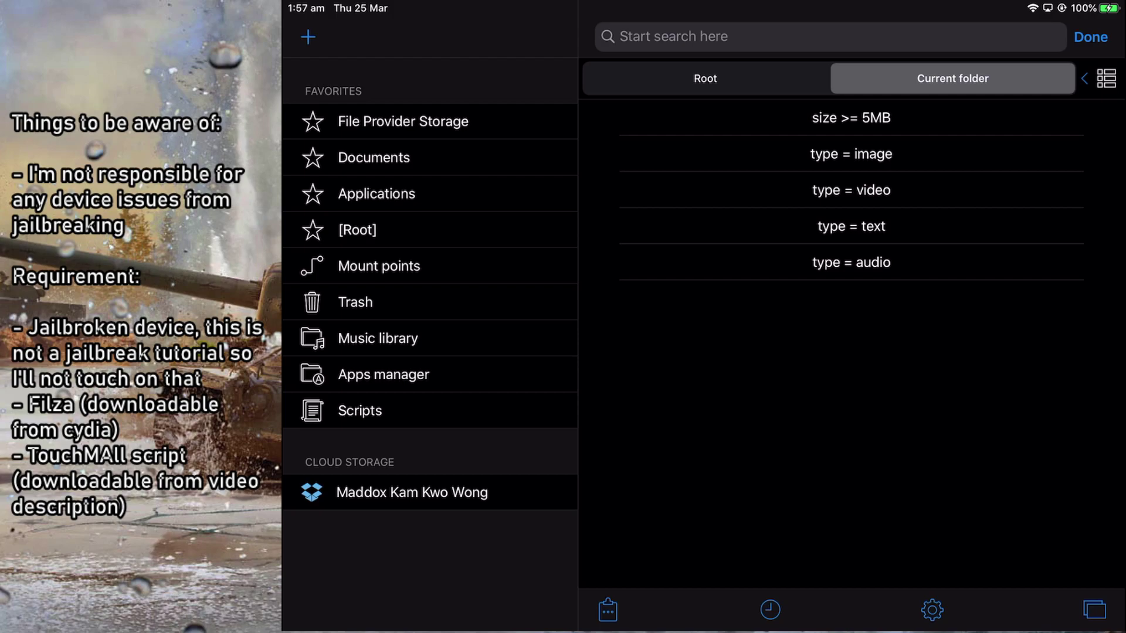
click(1091, 36)
click(403, 122)
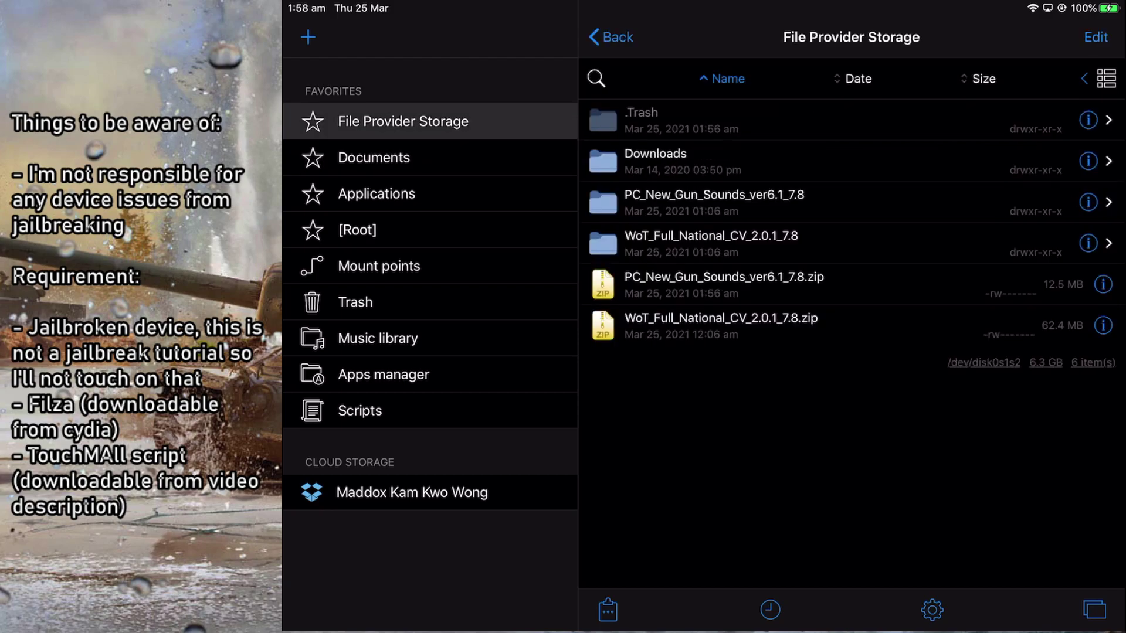
click(723, 284)
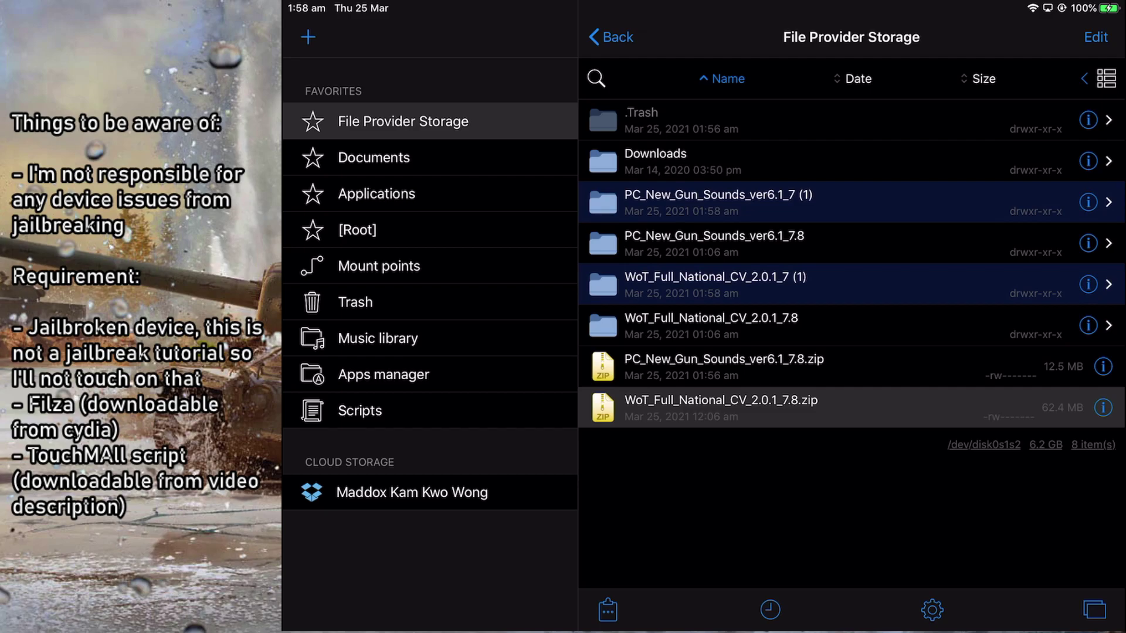
click(360, 411)
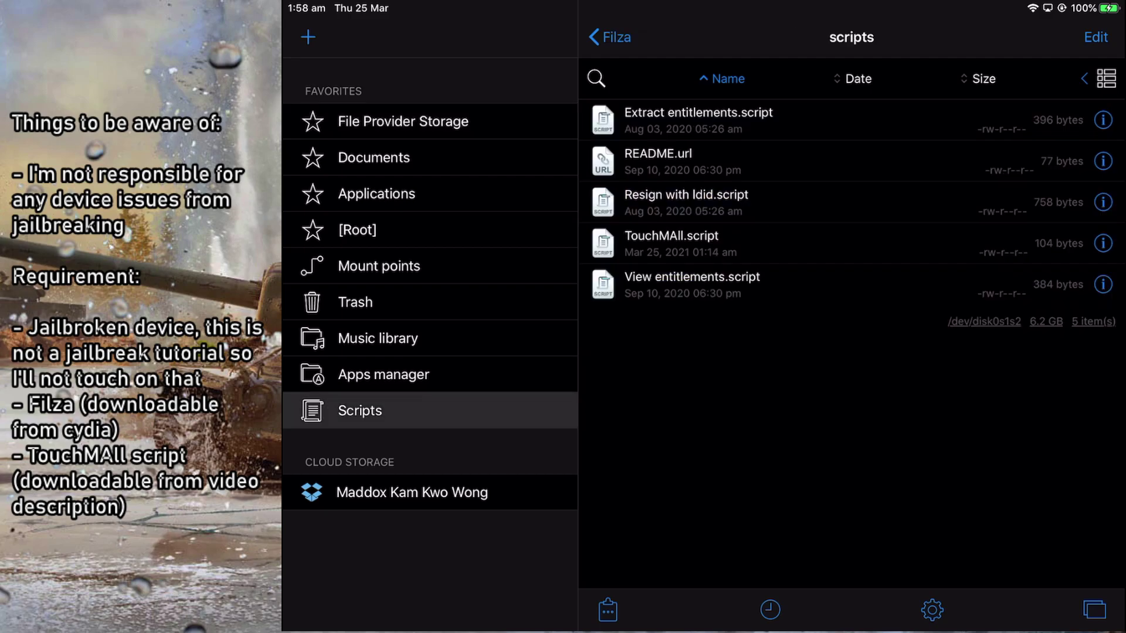
right_click(672, 243)
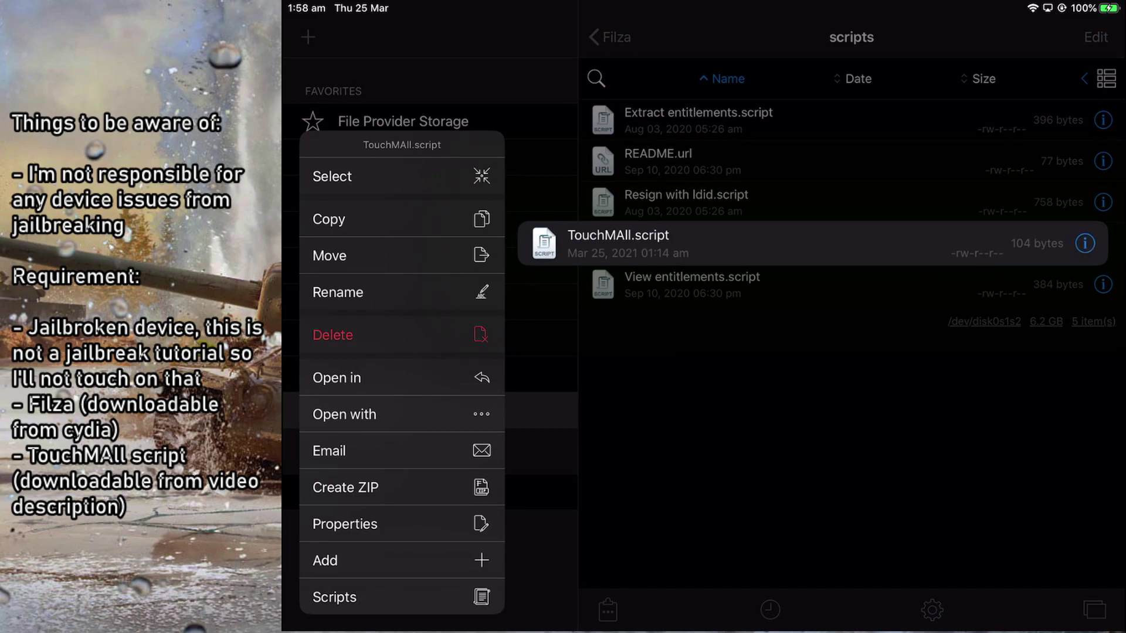
key(Escape)
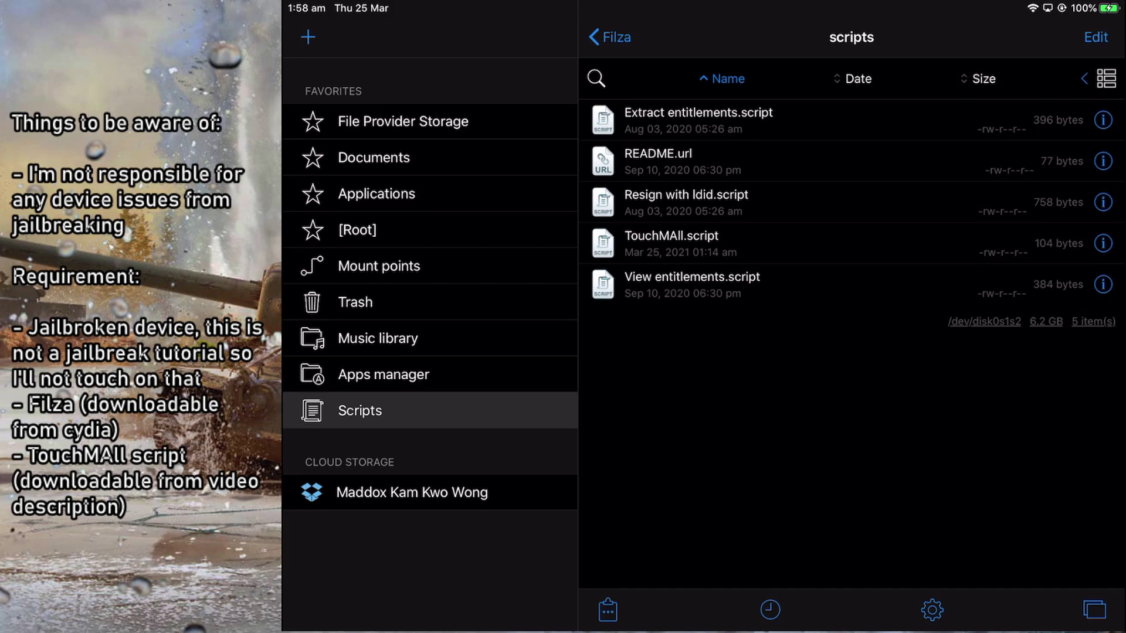
click(403, 121)
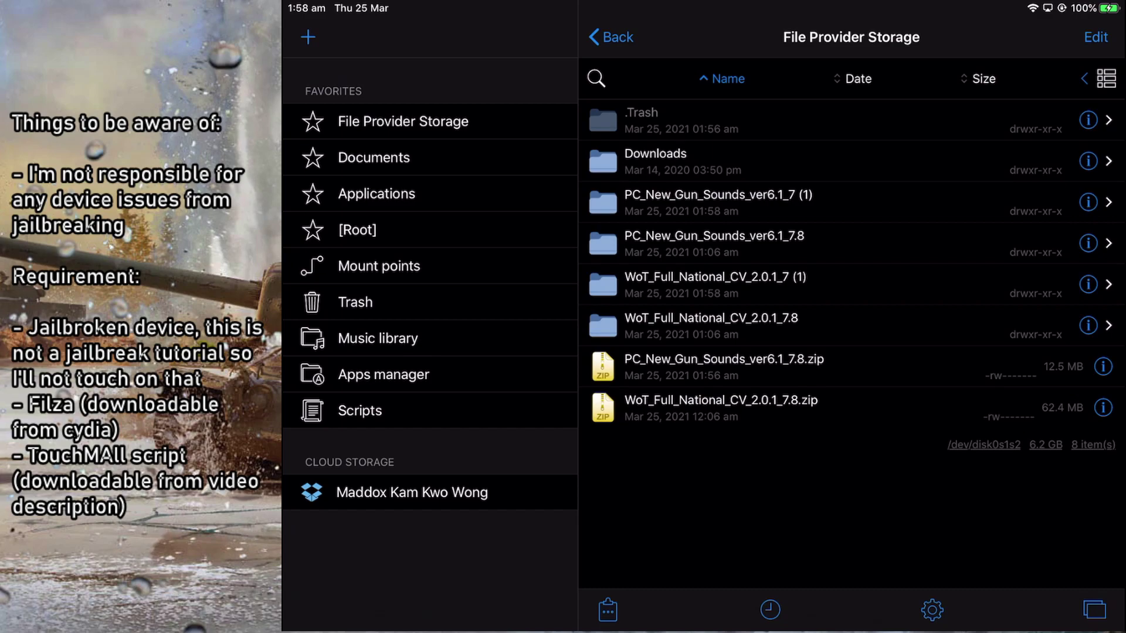
- Run the TouchMAll script on the PC_New_Gun_Sounds (1) folder
right_click(704, 202)
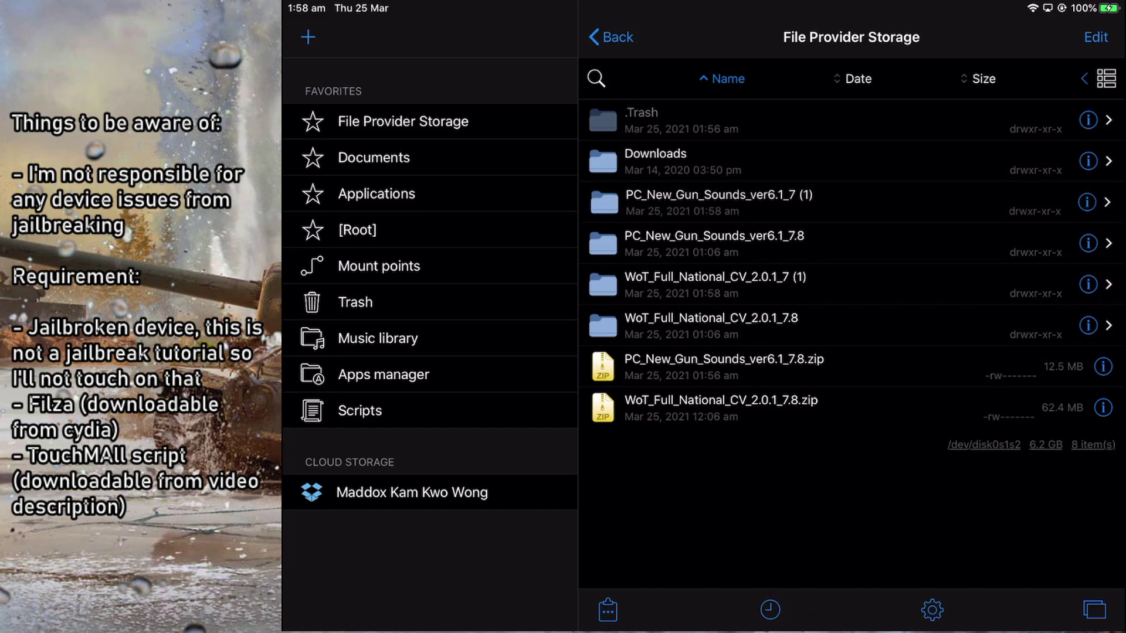
click(402, 450)
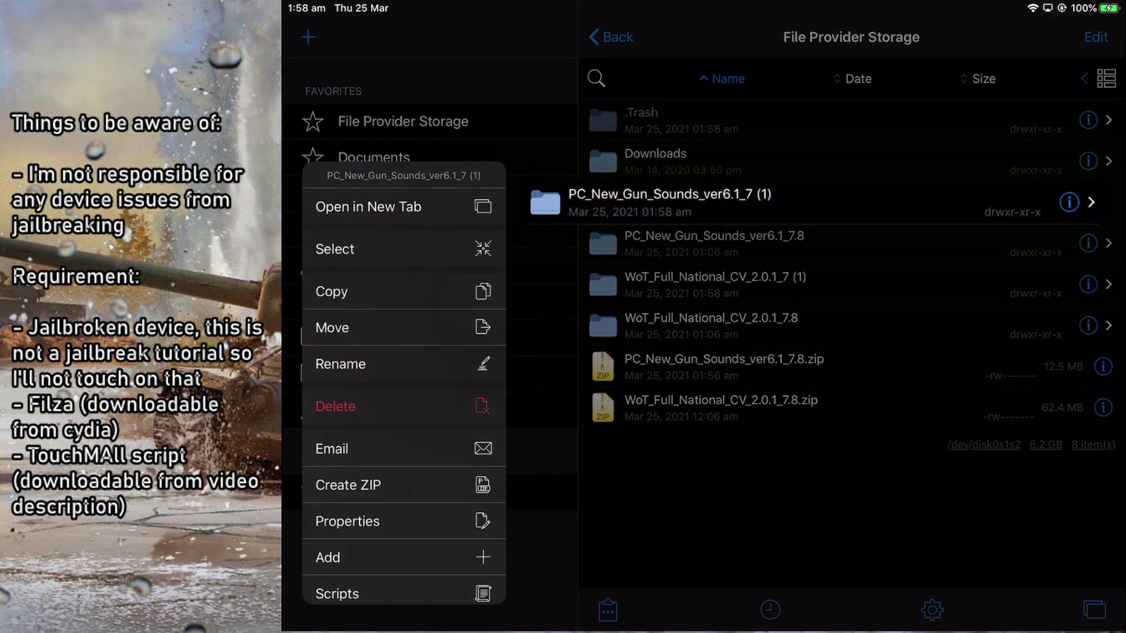
click(648, 363)
right_click(703, 202)
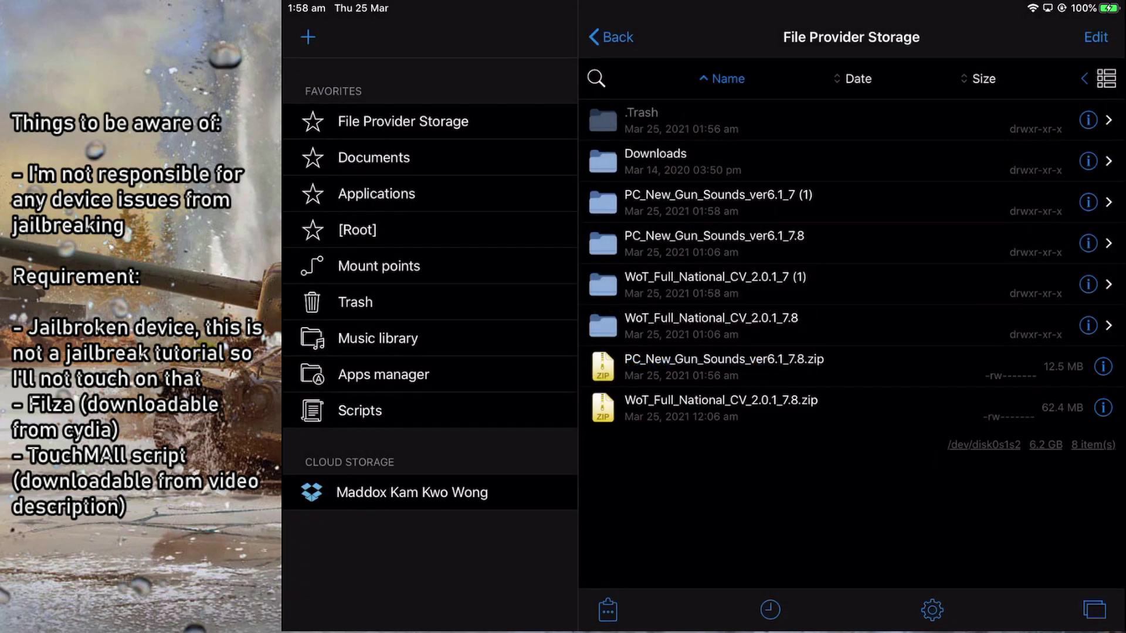
click(334, 597)
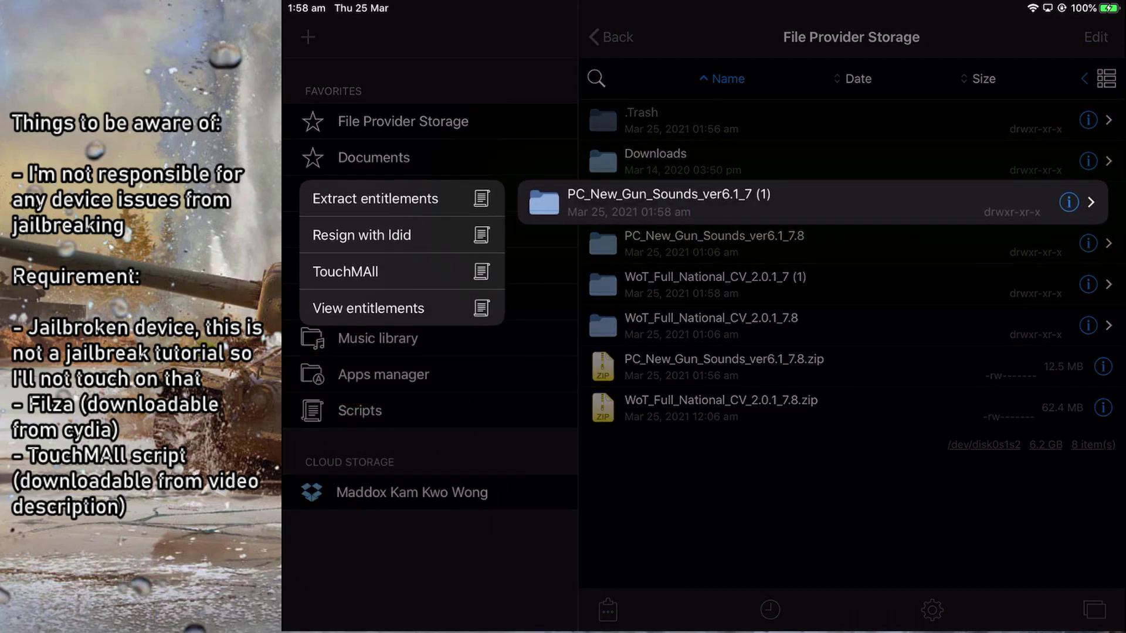
click(351, 270)
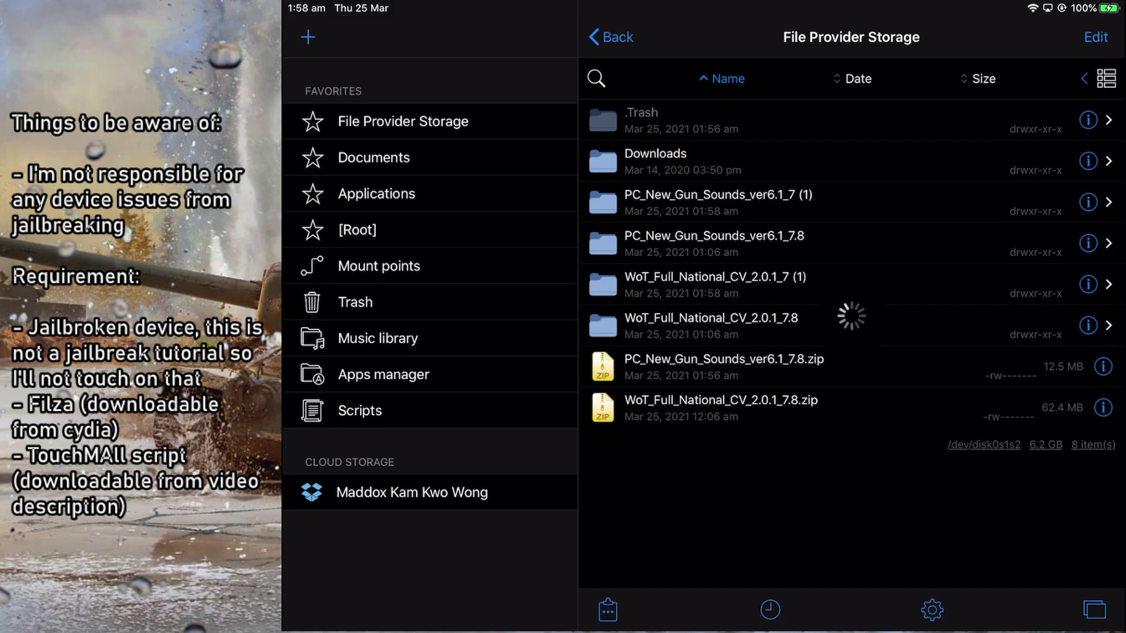
- Run TouchMAll on the WoT_Full_National_CV_2.0.1_7 (1) folder
click(704, 284)
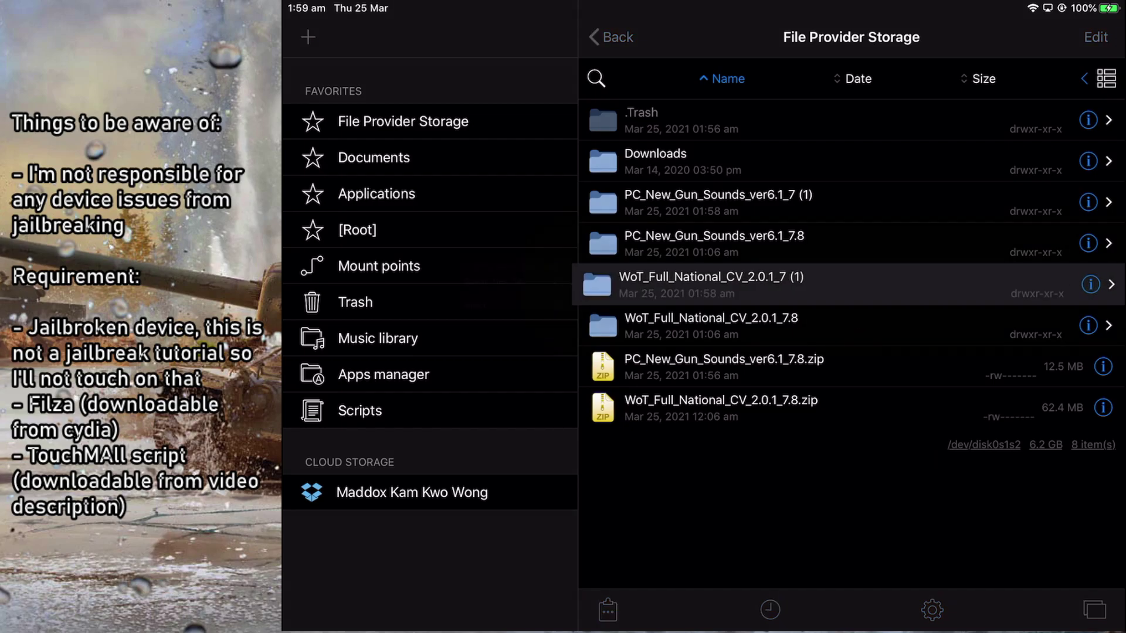
click(334, 597)
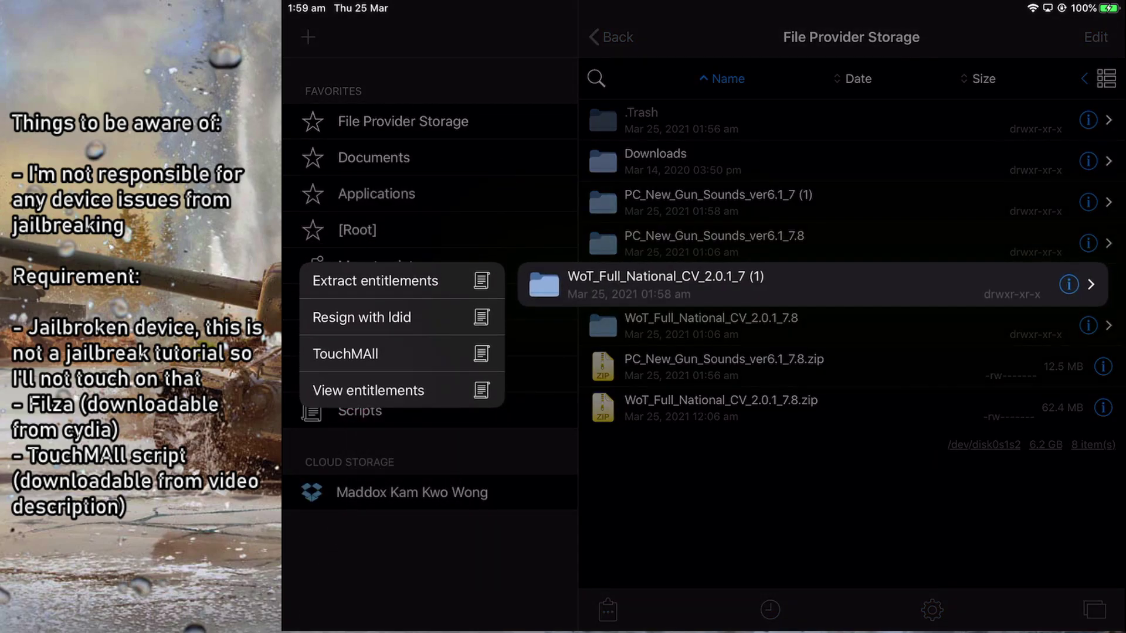
click(346, 354)
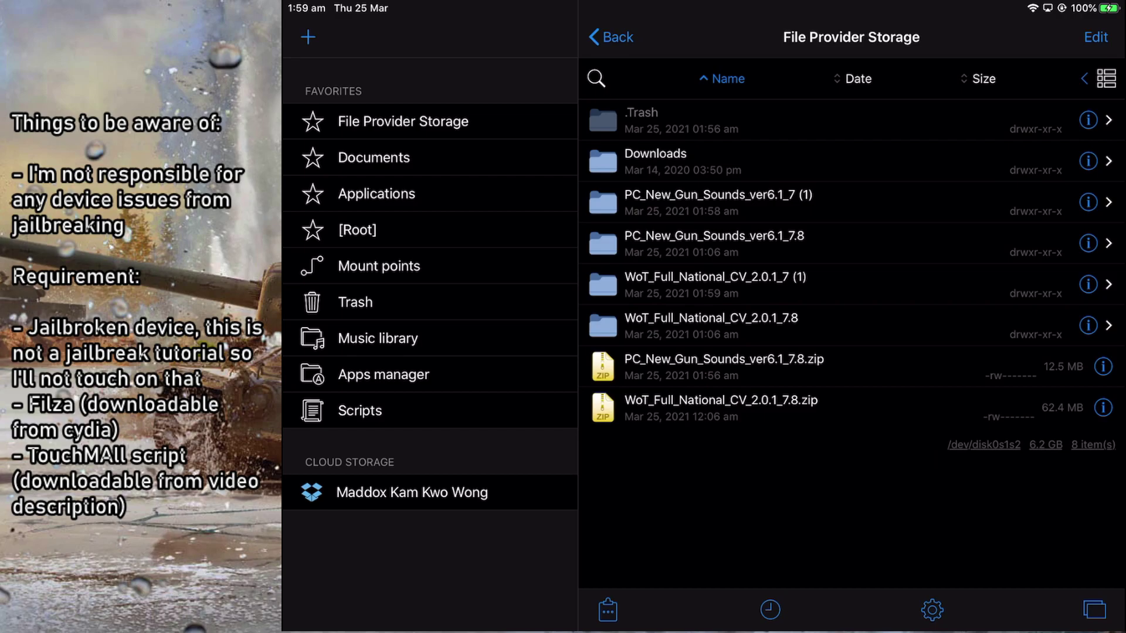
- Copy WwiseSound and crew_voices_female.yaml from the voice mod's Data folder
click(704, 284)
click(645, 120)
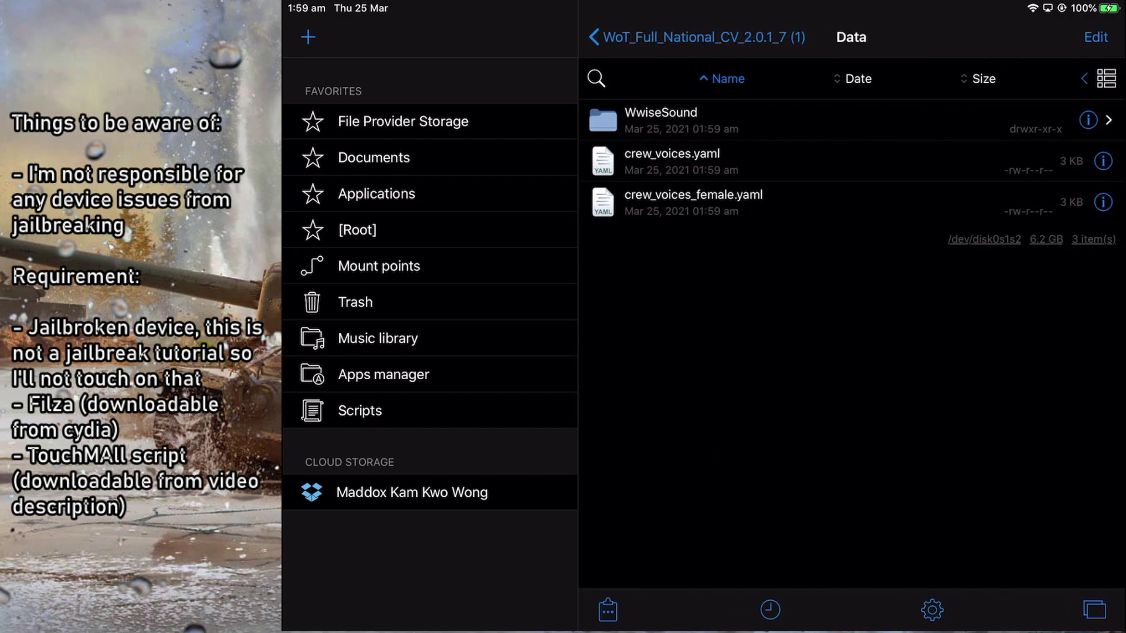
right_click(663, 120)
click(935, 247)
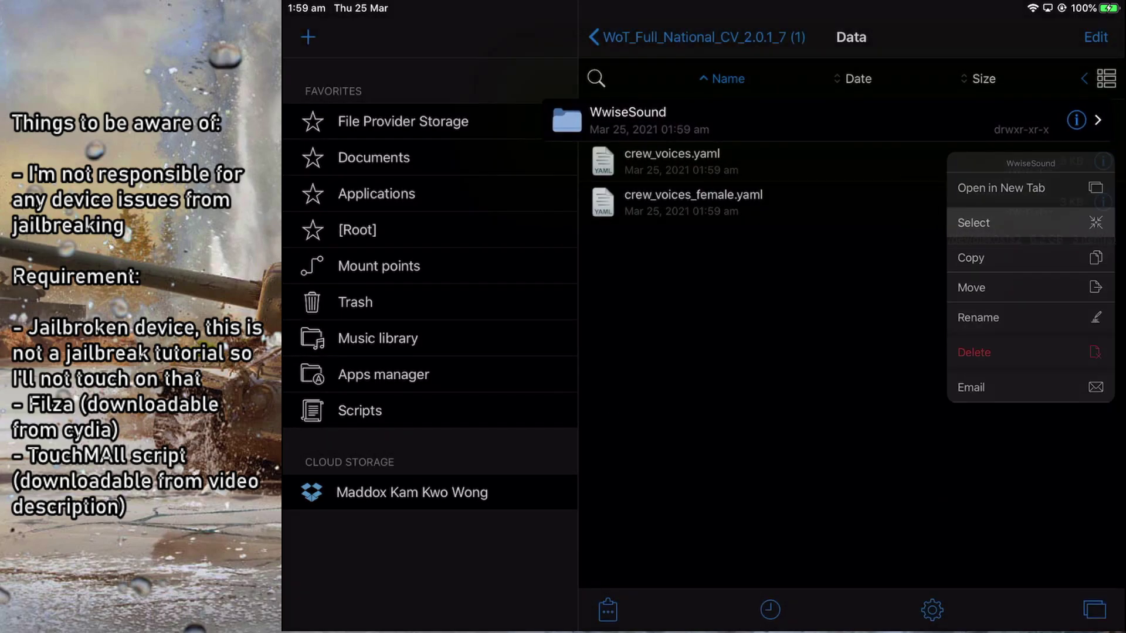
click(726, 202)
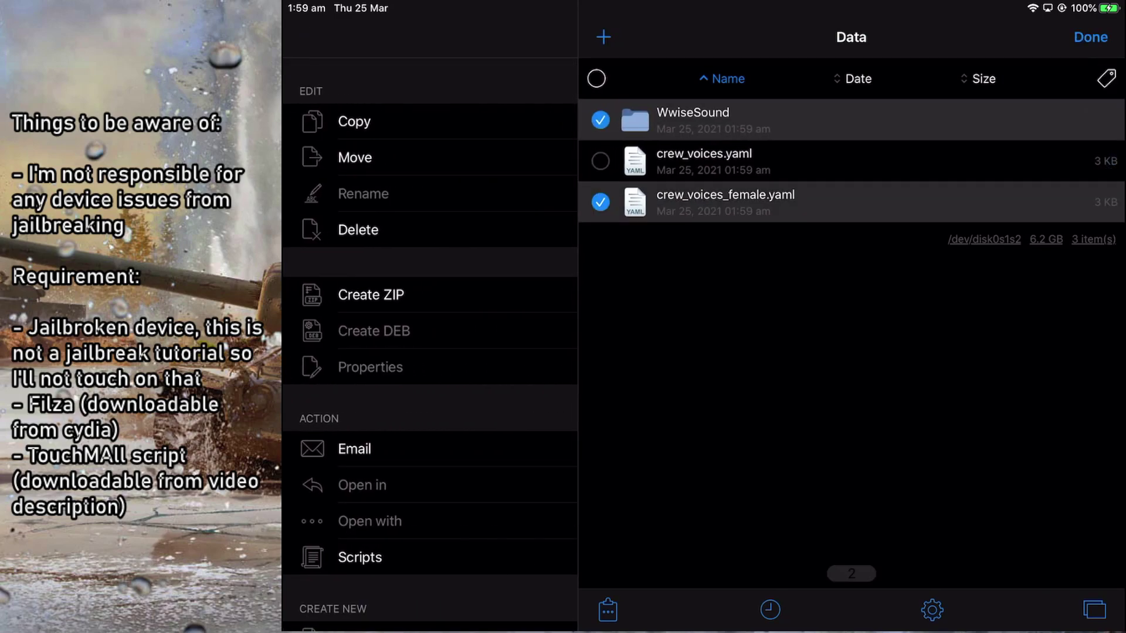
click(354, 122)
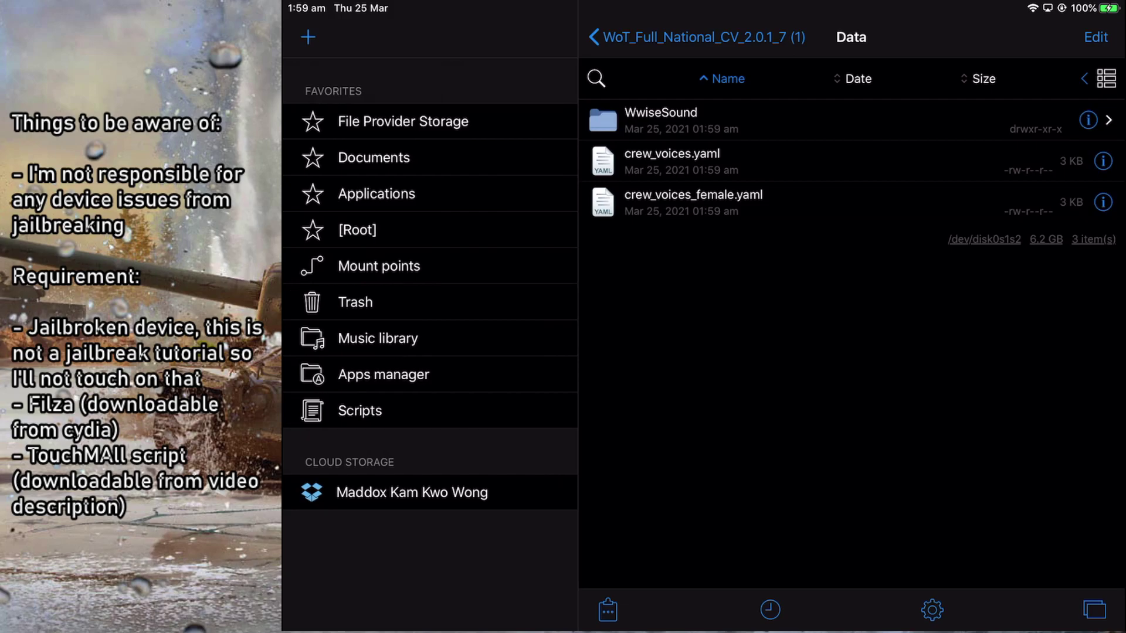
- Navigate to World of Tanks' bundle wotblitz.app > Data folder via the apps list
click(384, 374)
scroll(850, 346, down, 15)
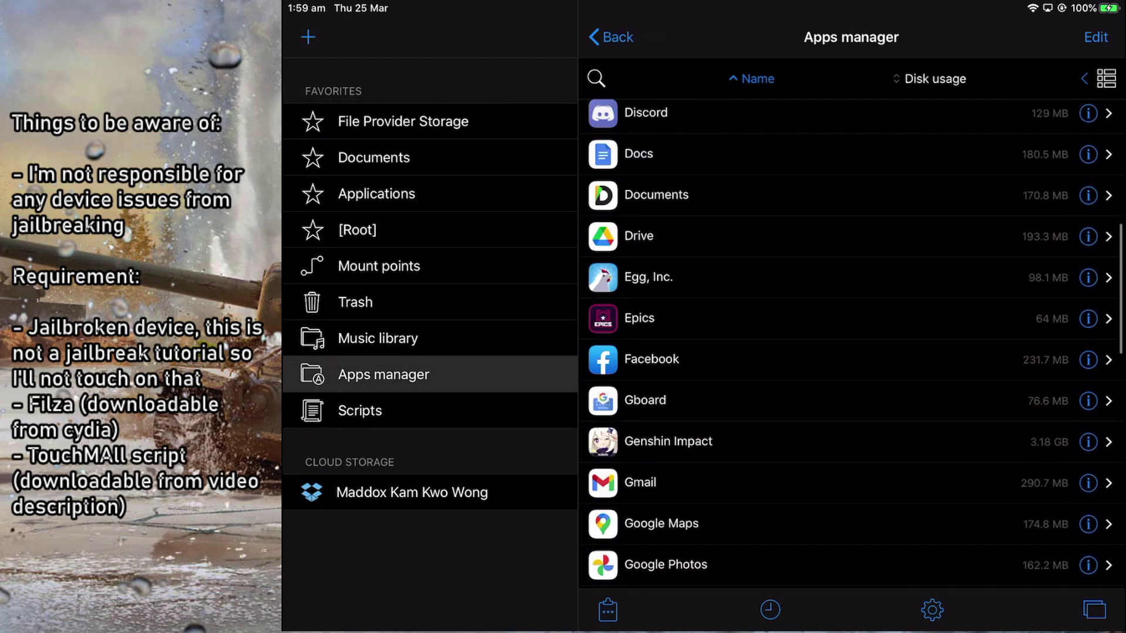
click(665, 453)
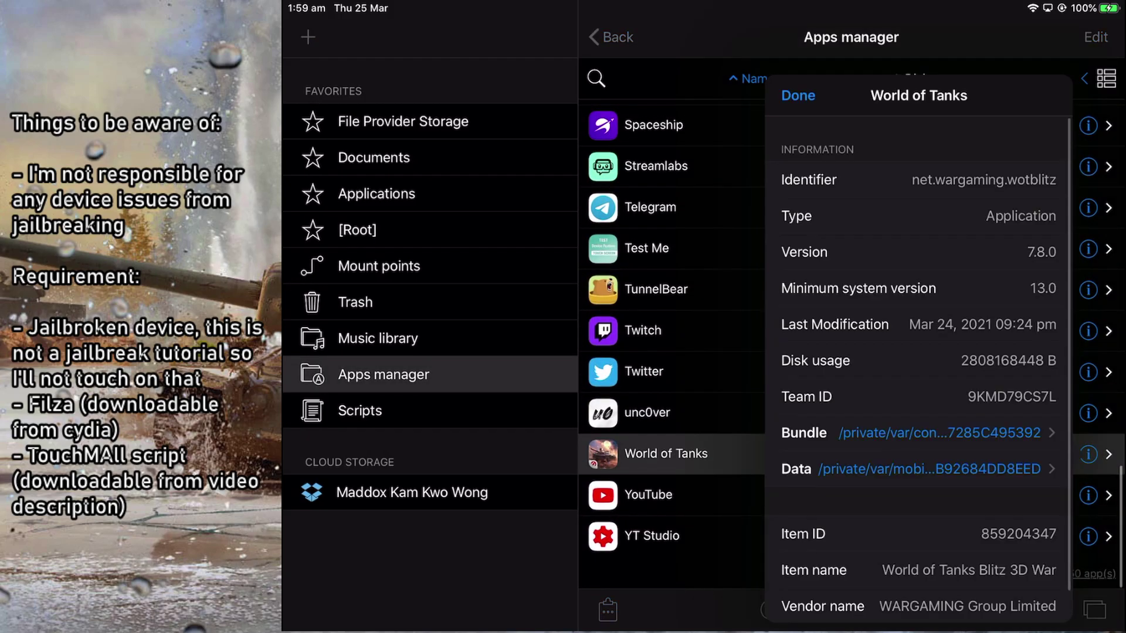
click(796, 166)
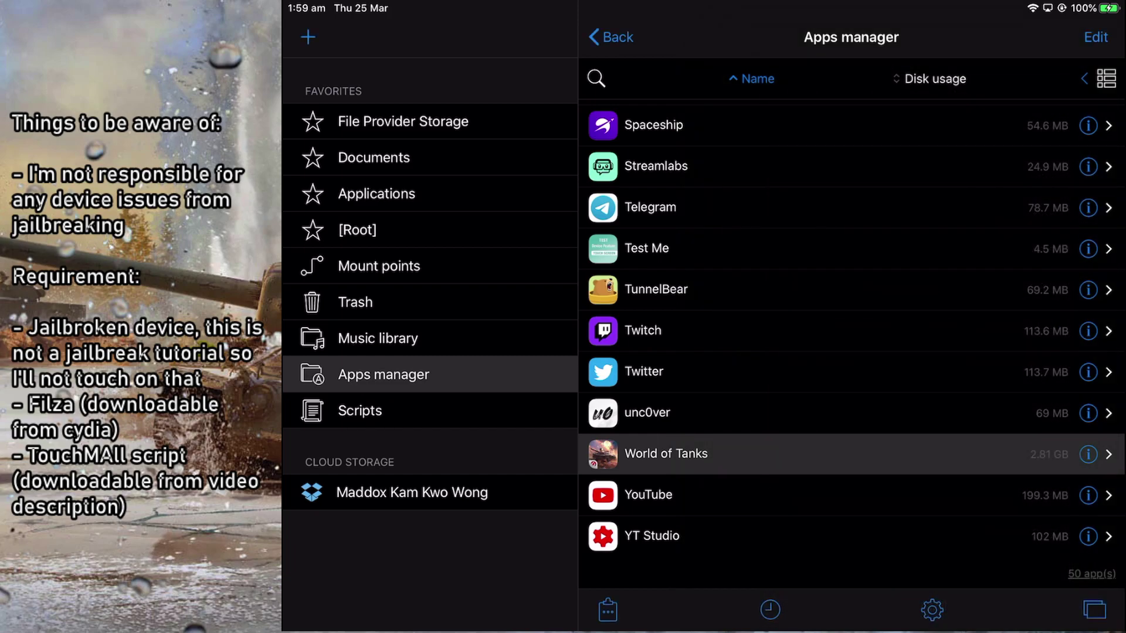
click(1088, 454)
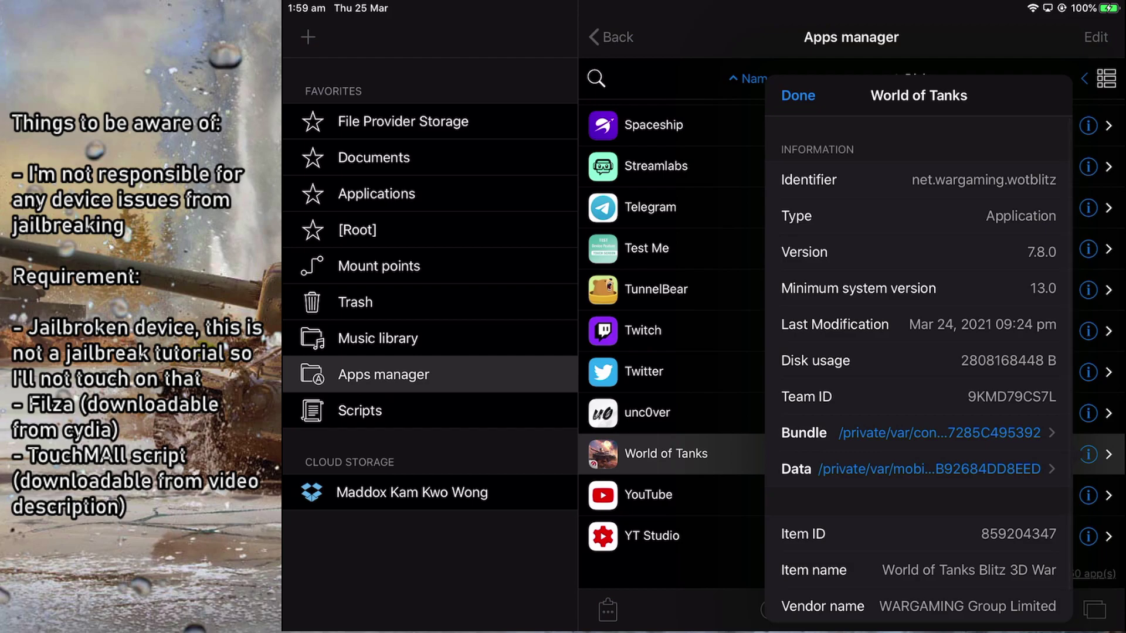
click(939, 433)
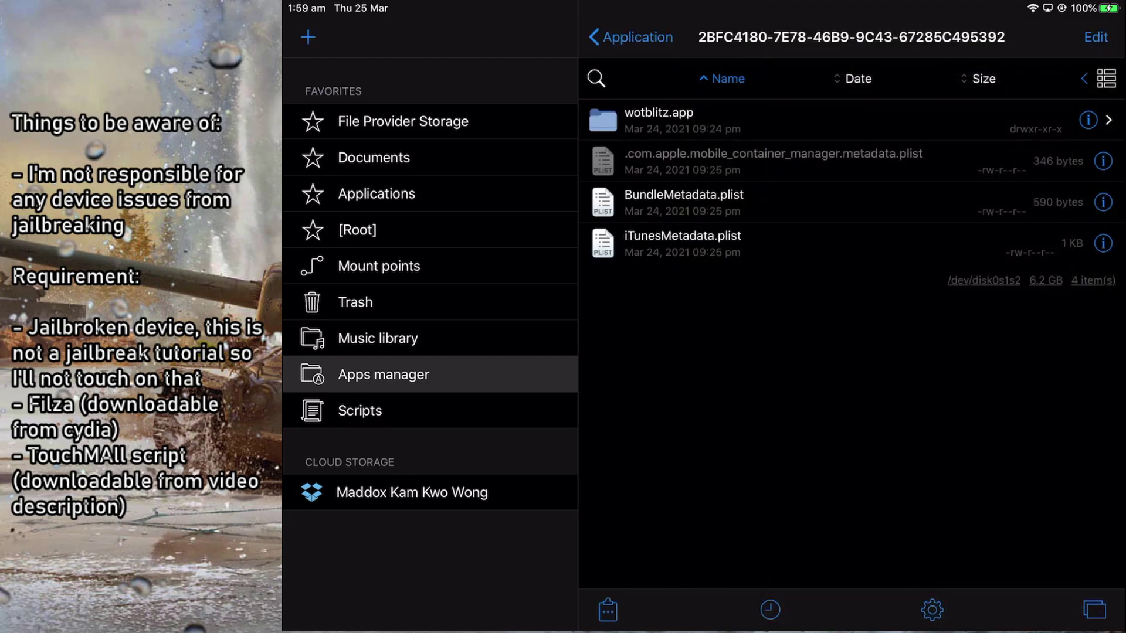
click(657, 120)
scroll(850, 346, down, 10)
scroll(850, 346, up, 2)
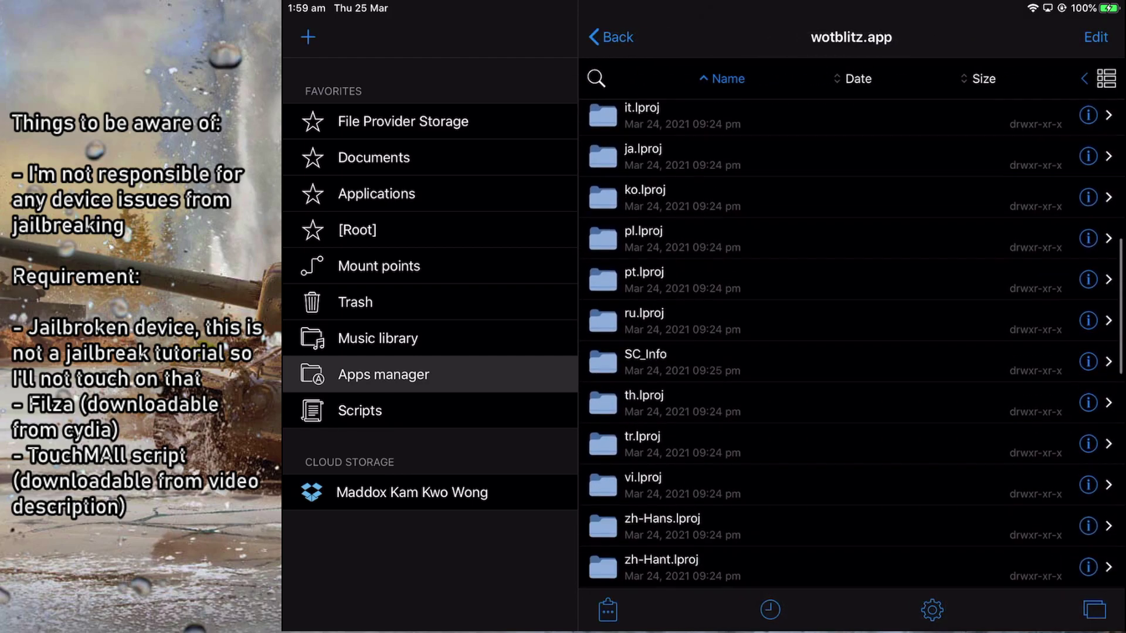
scroll(850, 346, up, 5)
click(645, 156)
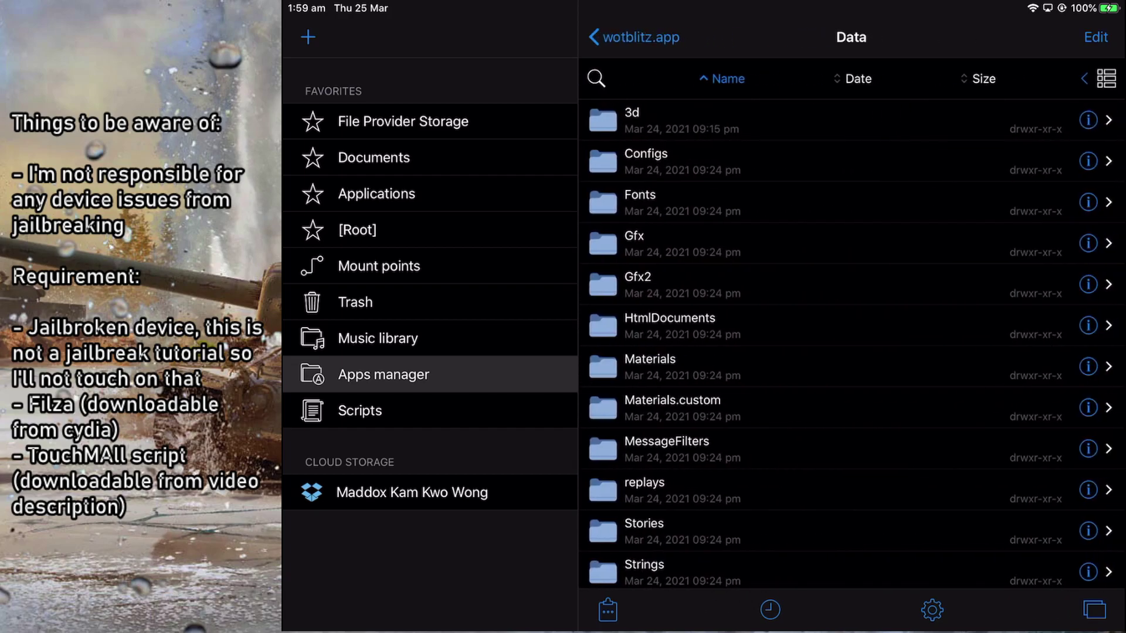
- Paste the copied items into the game's Data, resolving the WwiseSound conflict
click(608, 610)
click(510, 534)
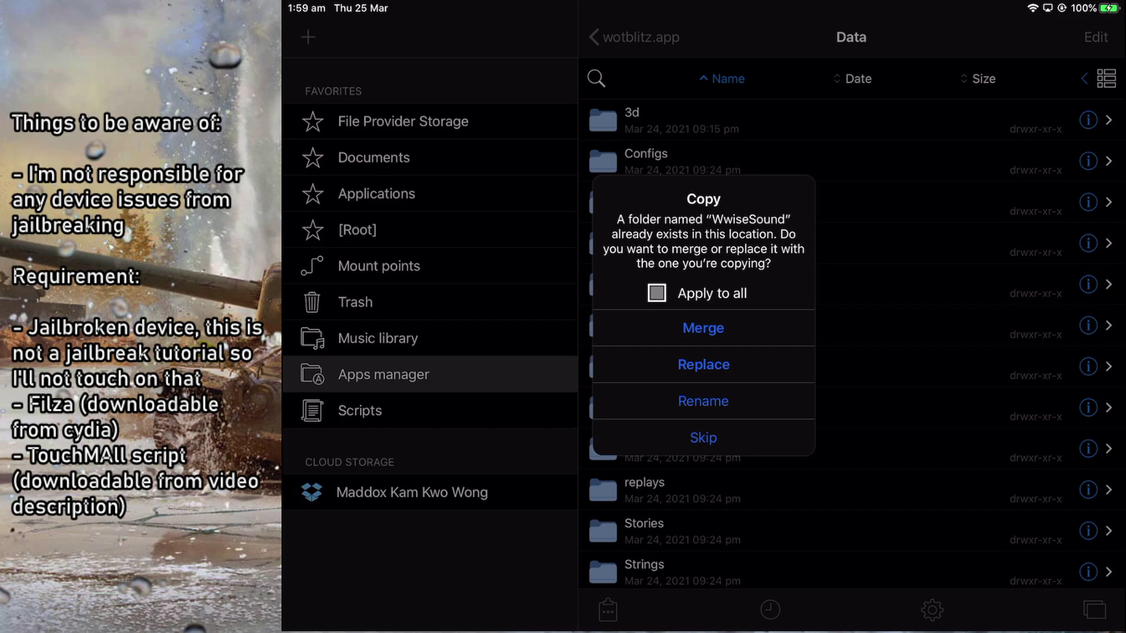
click(703, 328)
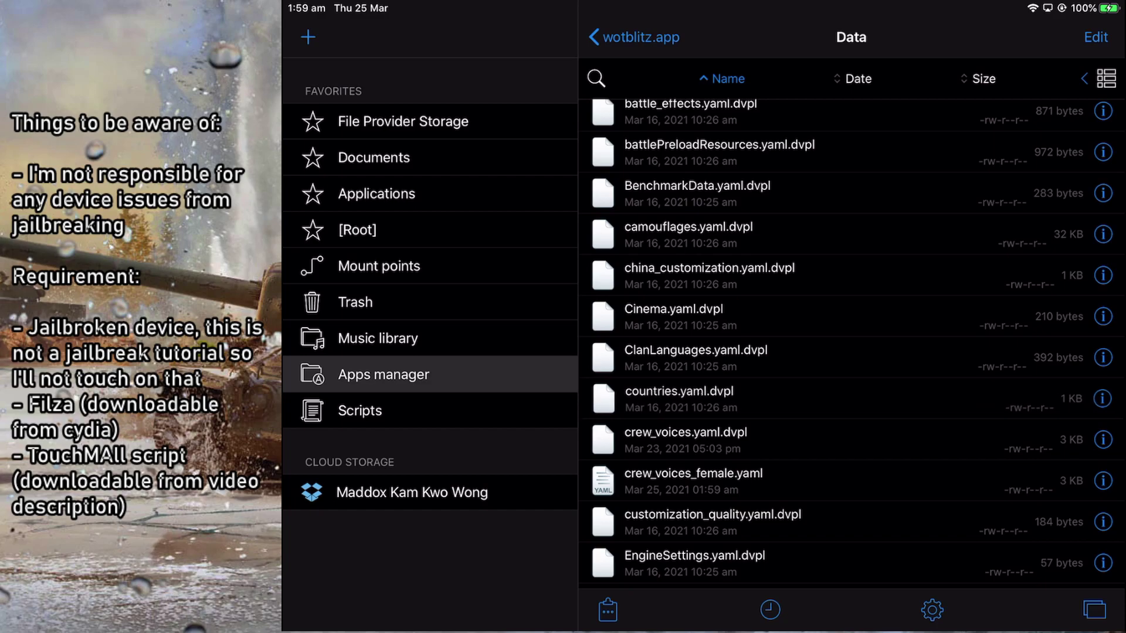
- Delete the game's original crew_voices.yaml.dvpl
right_click(679, 399)
click(850, 234)
right_click(687, 440)
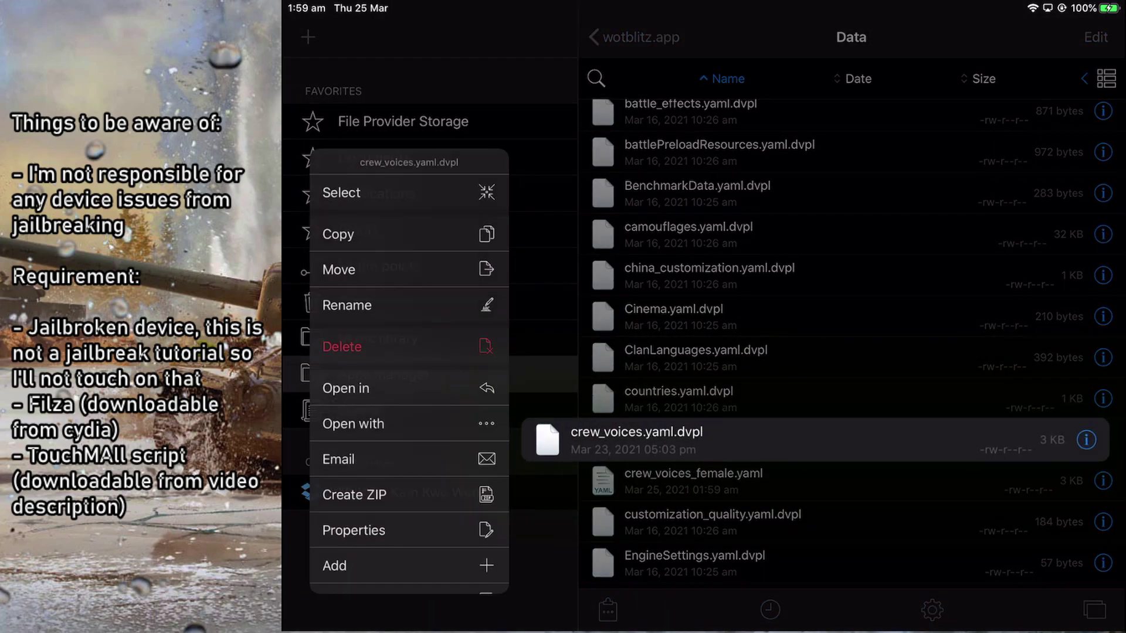
click(334, 332)
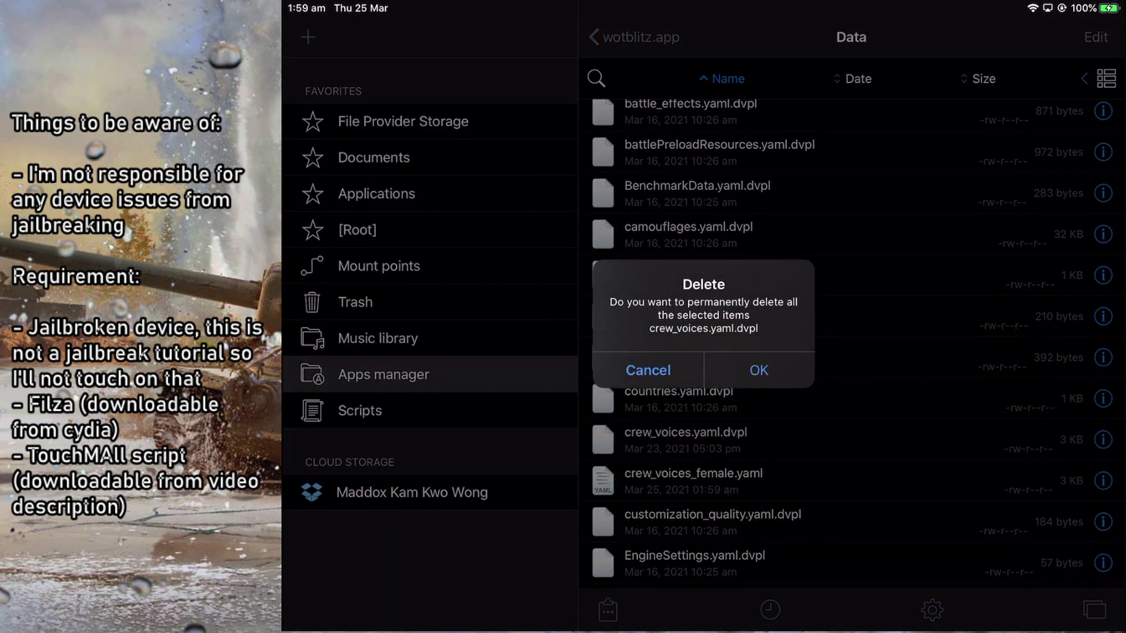
click(759, 370)
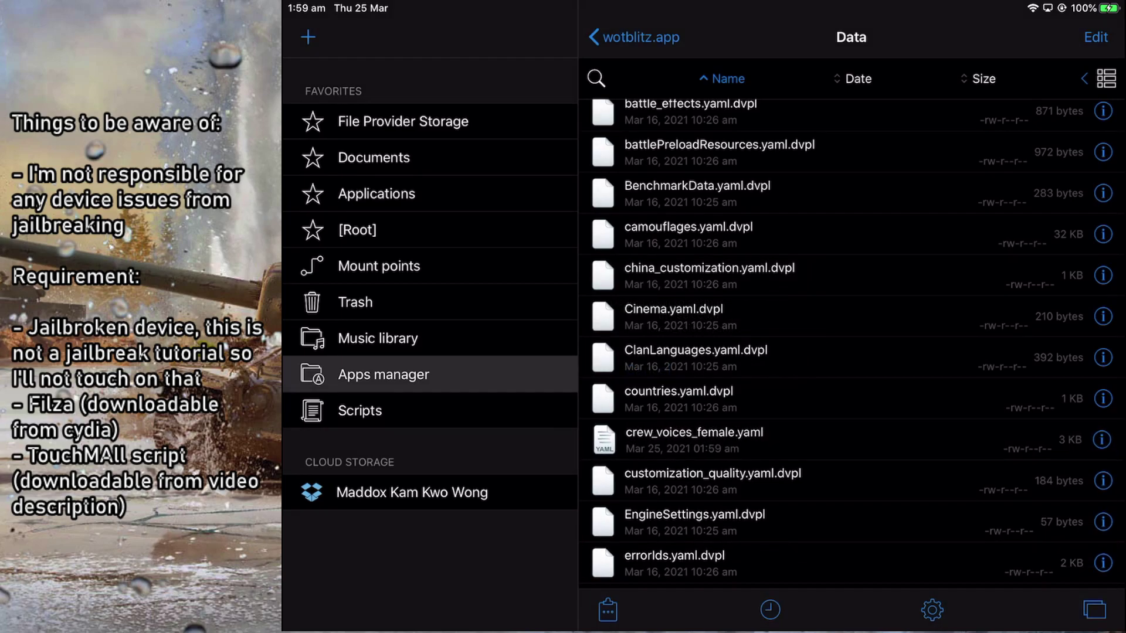
- Rename crew_voices_female.yaml to crew_voices.yaml
right_click(686, 440)
click(337, 184)
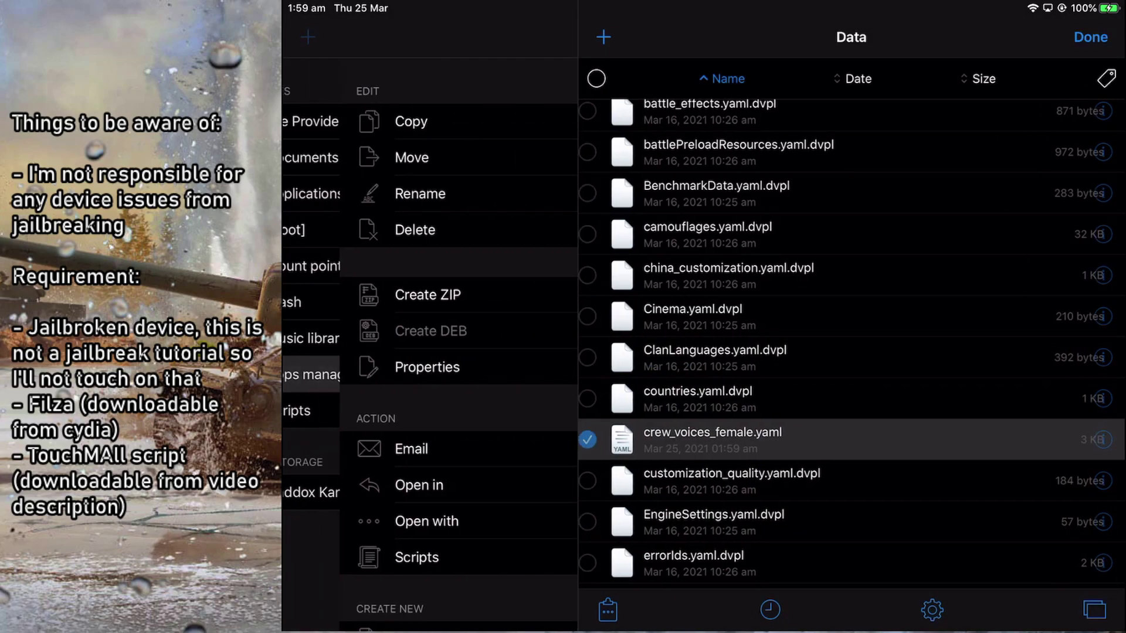
click(1091, 36)
right_click(686, 440)
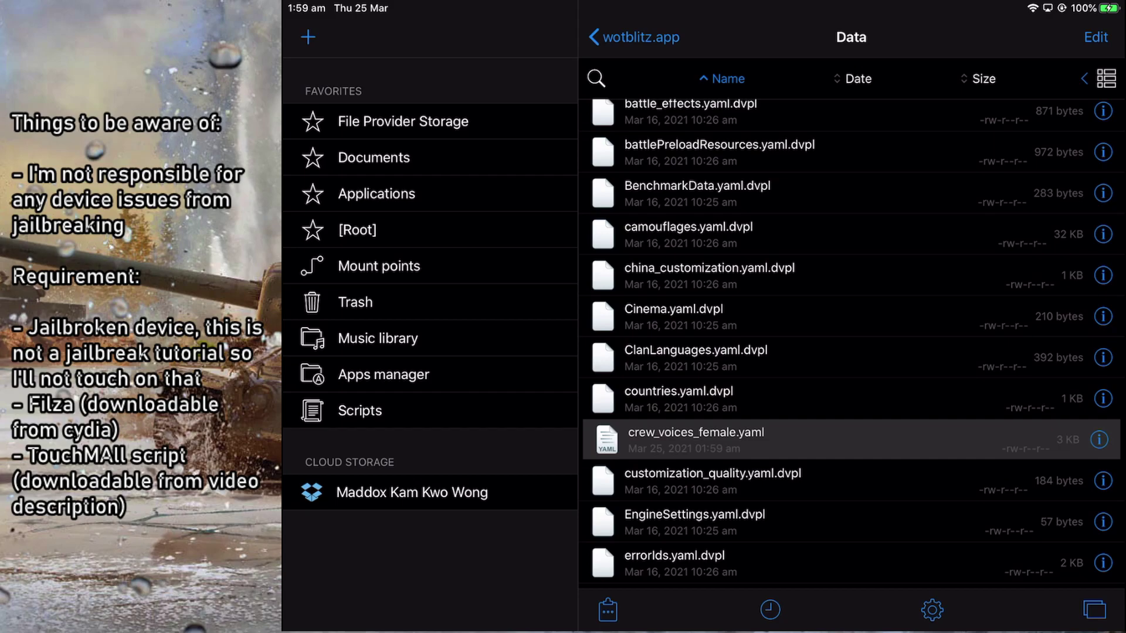
click(338, 292)
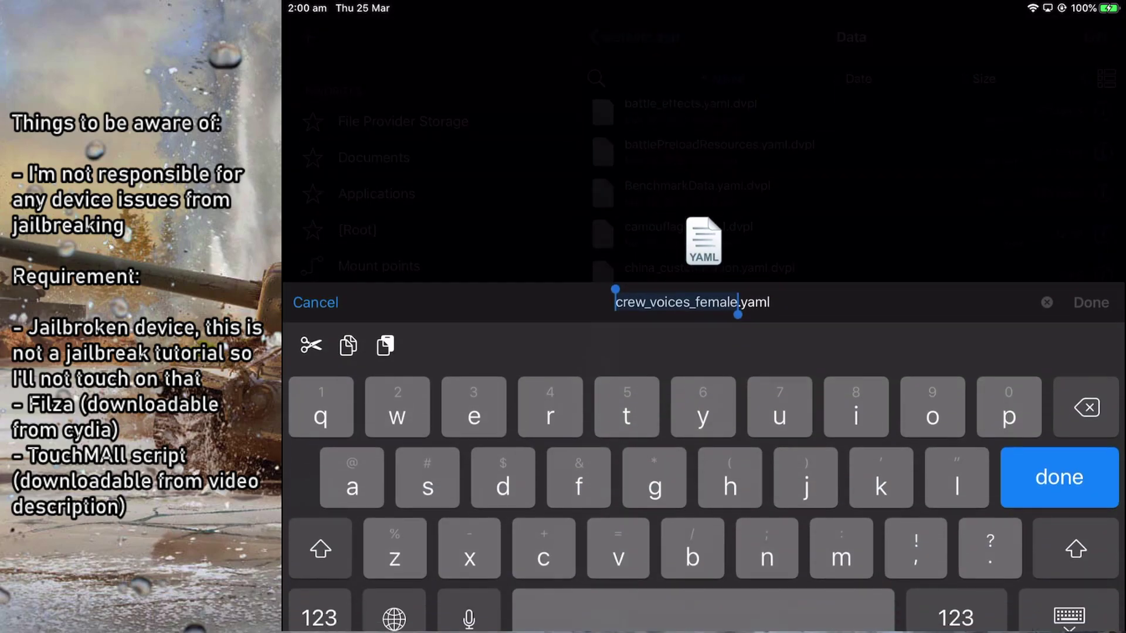
key(BackSpace)
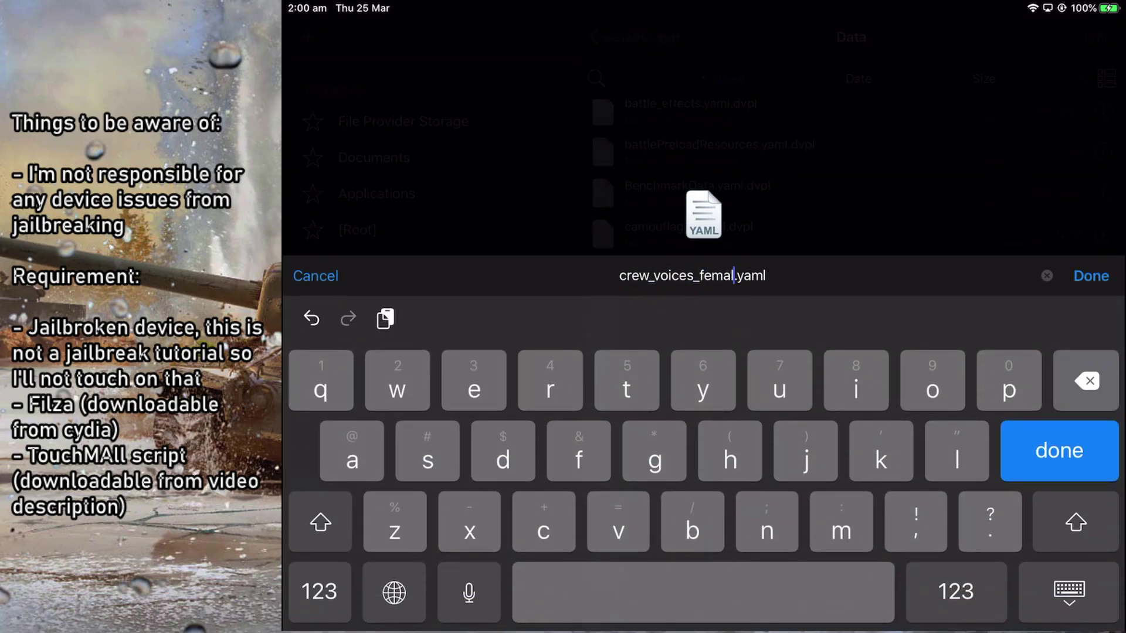
key(BackSpace)
key(BackSpace)
key(BackSpace)
key(BackSpace)
key(BackSpace)
key(Return)
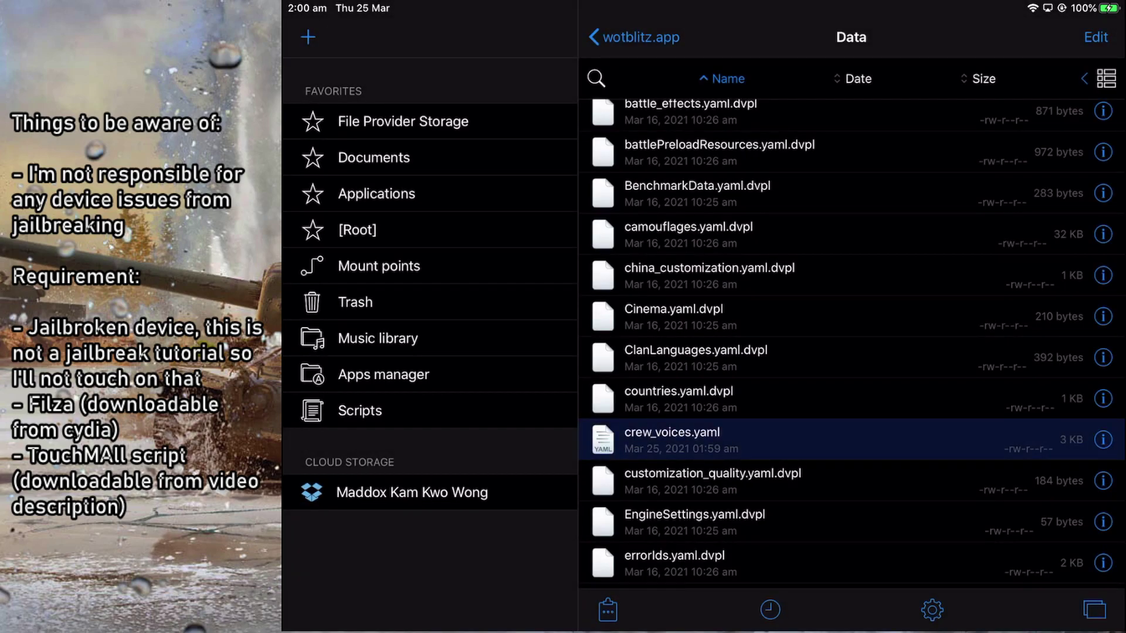
- Copy the WwiseSound and XML folders from PC_New_Gun_Sounds_ver6.1_7 (1) > Data
click(403, 121)
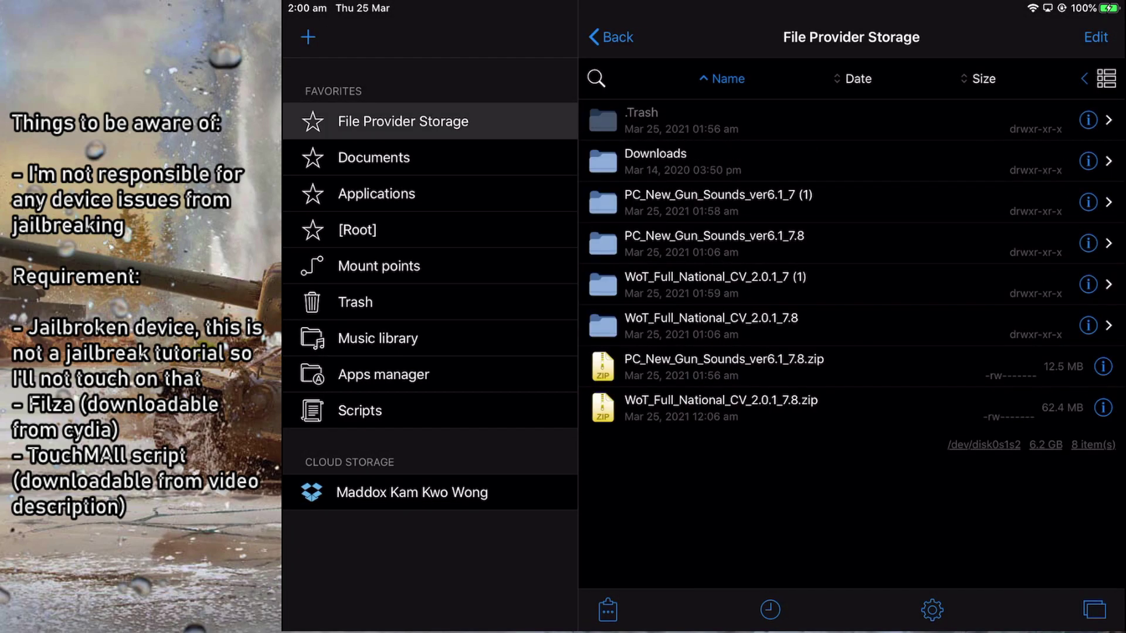
click(600, 188)
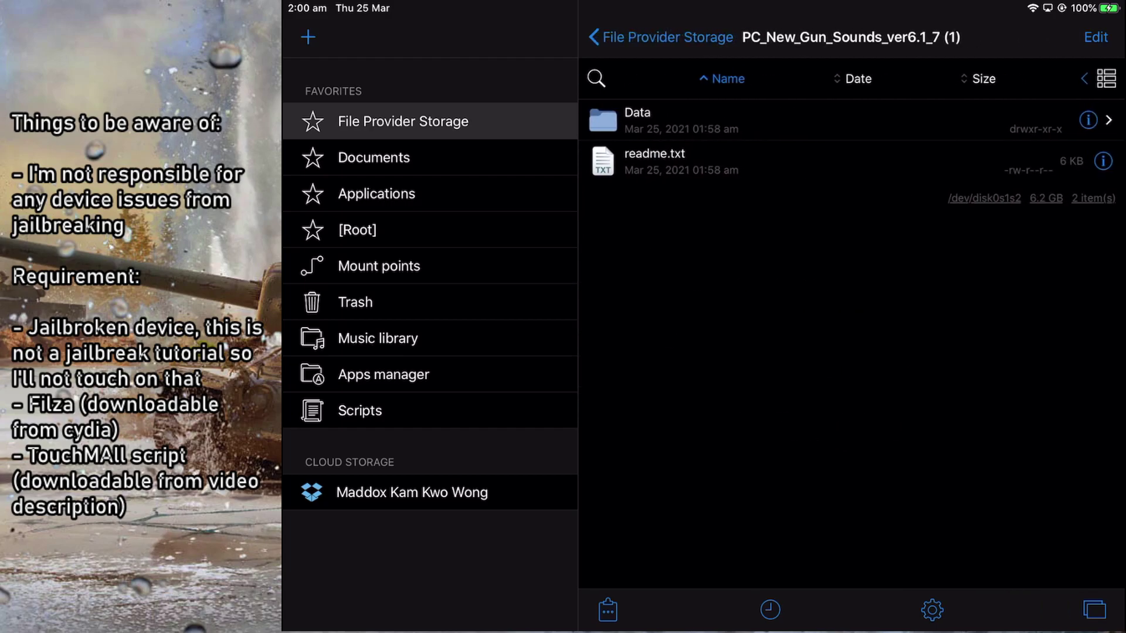
click(604, 120)
right_click(663, 121)
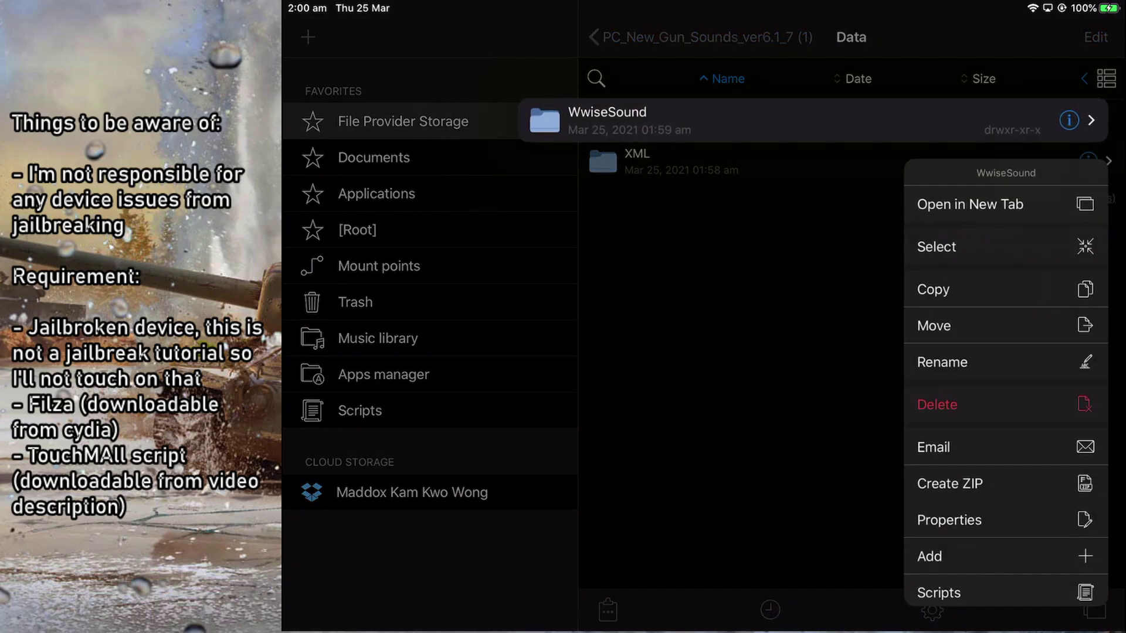
click(936, 248)
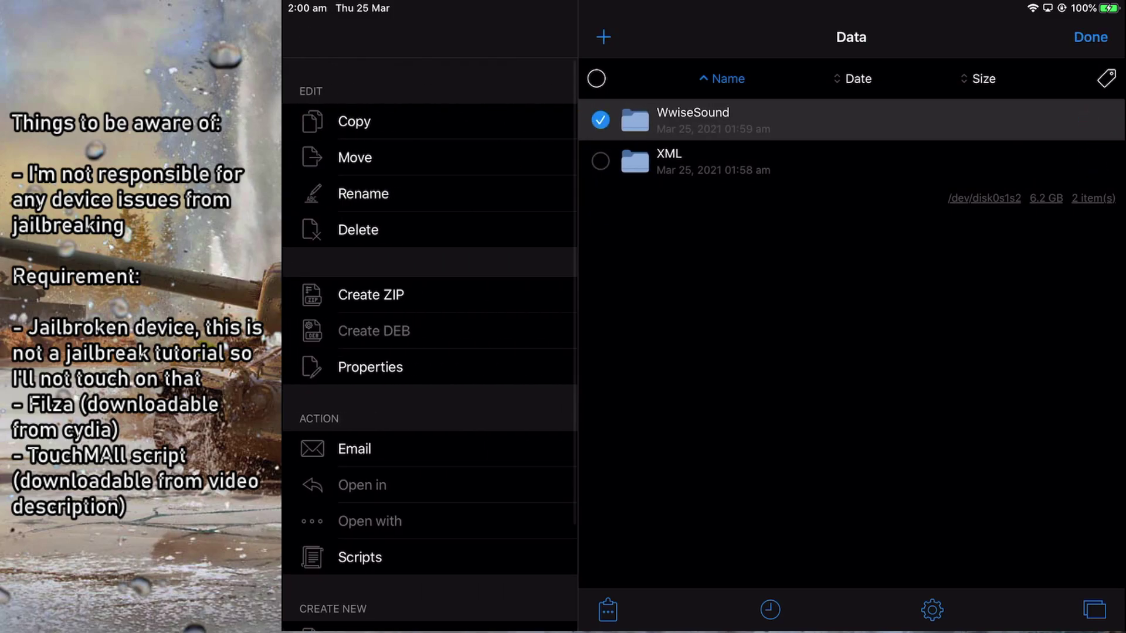
click(668, 157)
click(1091, 37)
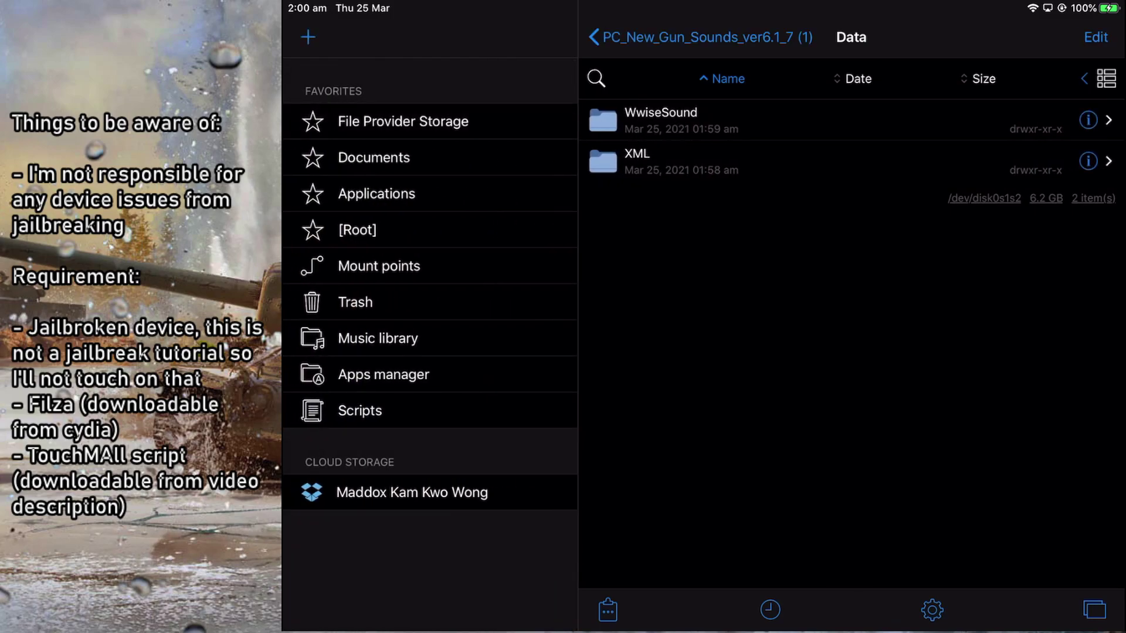
- Navigate to World of Tanks' wotblitz.app > Data folder
click(384, 375)
scroll(850, 346, down, 15)
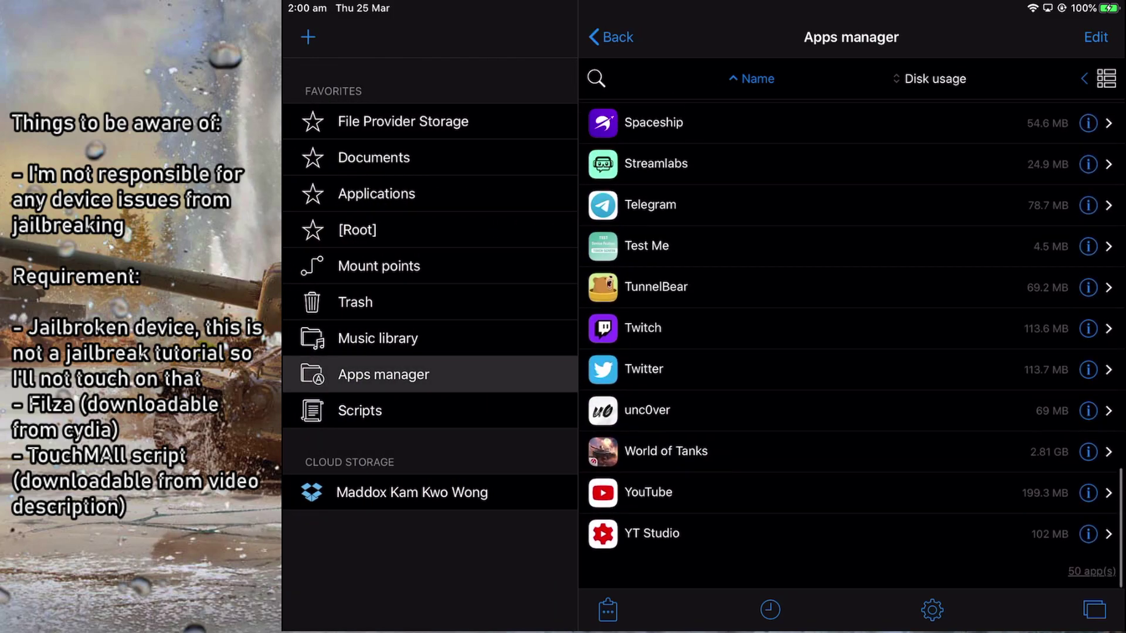
click(1088, 454)
click(939, 432)
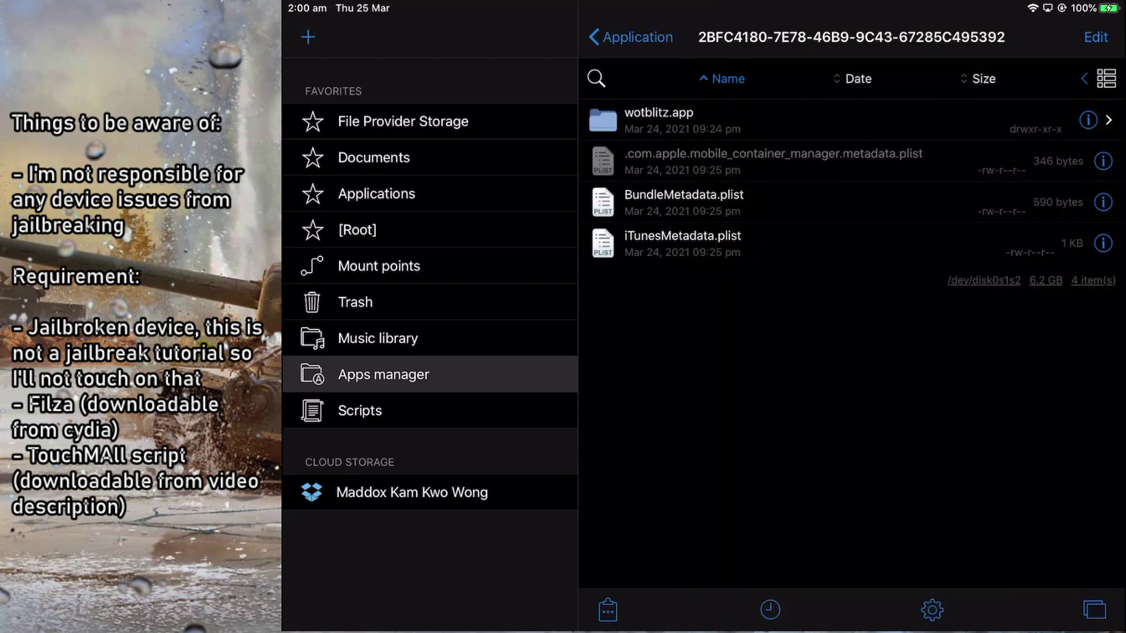
click(645, 111)
scroll(851, 346, down, 10)
scroll(851, 346, up, 5)
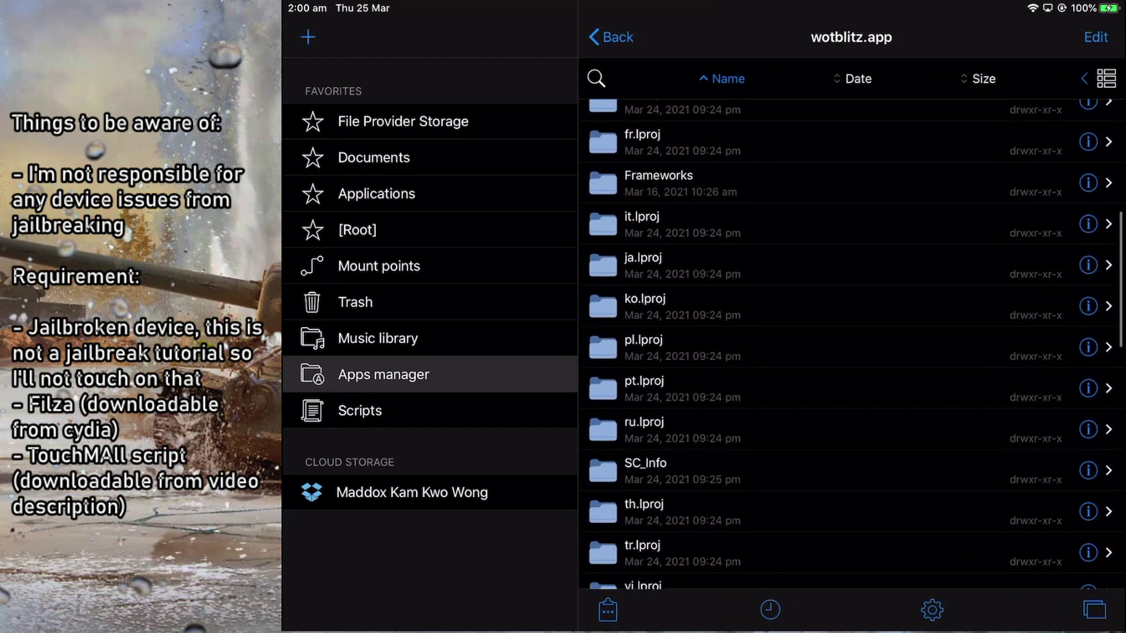
scroll(851, 347, up, 6)
click(638, 262)
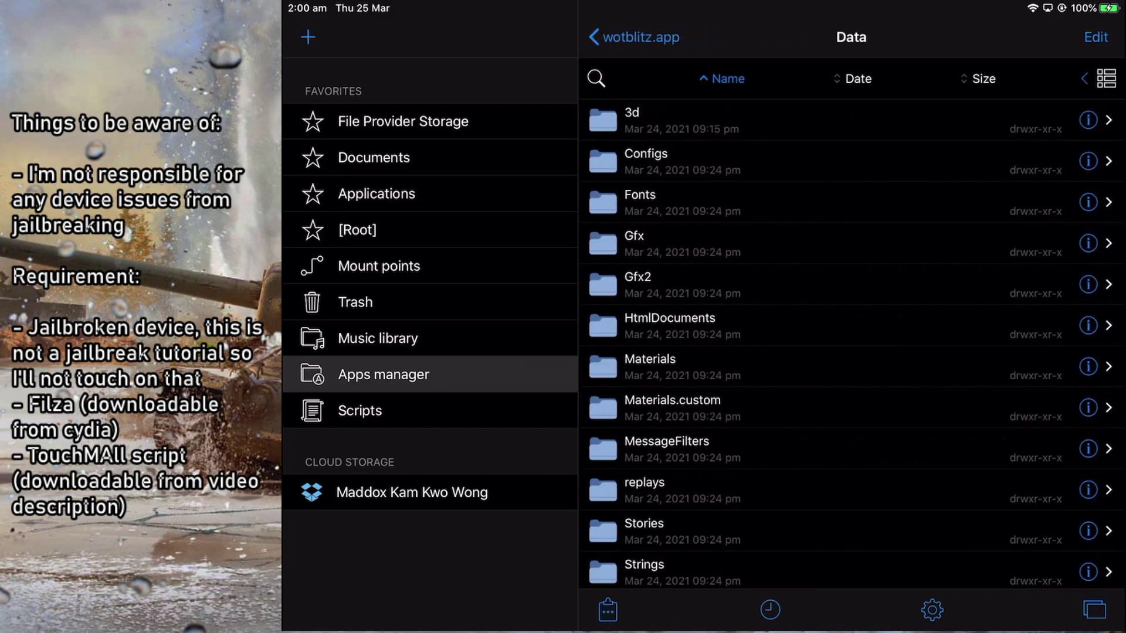
- Paste the folders, resolve the WwiseSound conflict, and return to the home screen
click(608, 610)
click(510, 533)
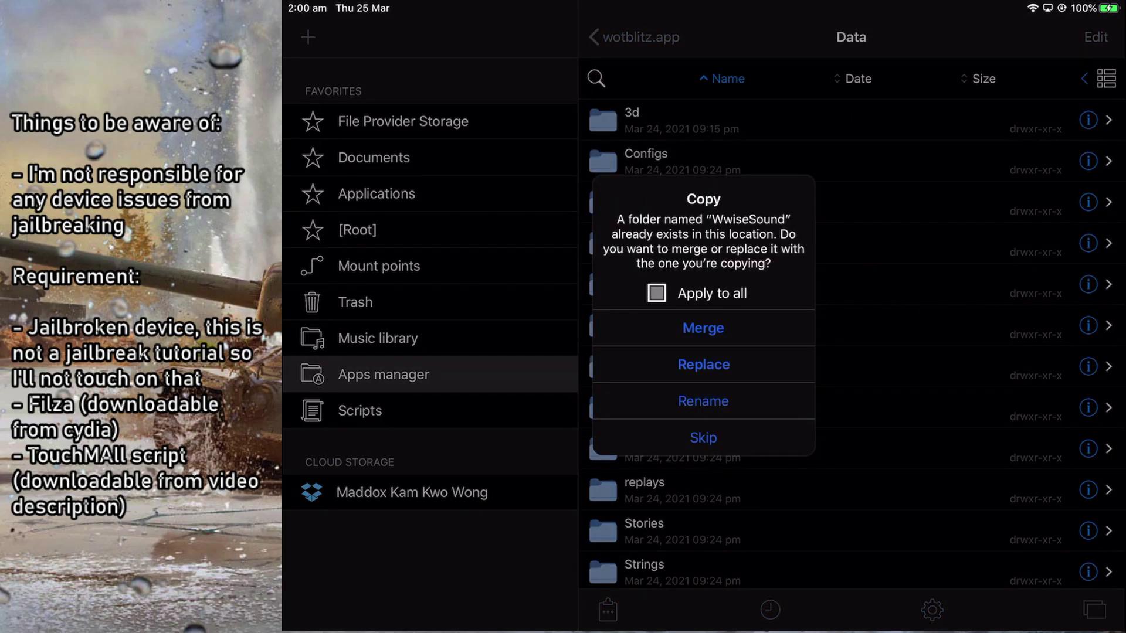
click(703, 327)
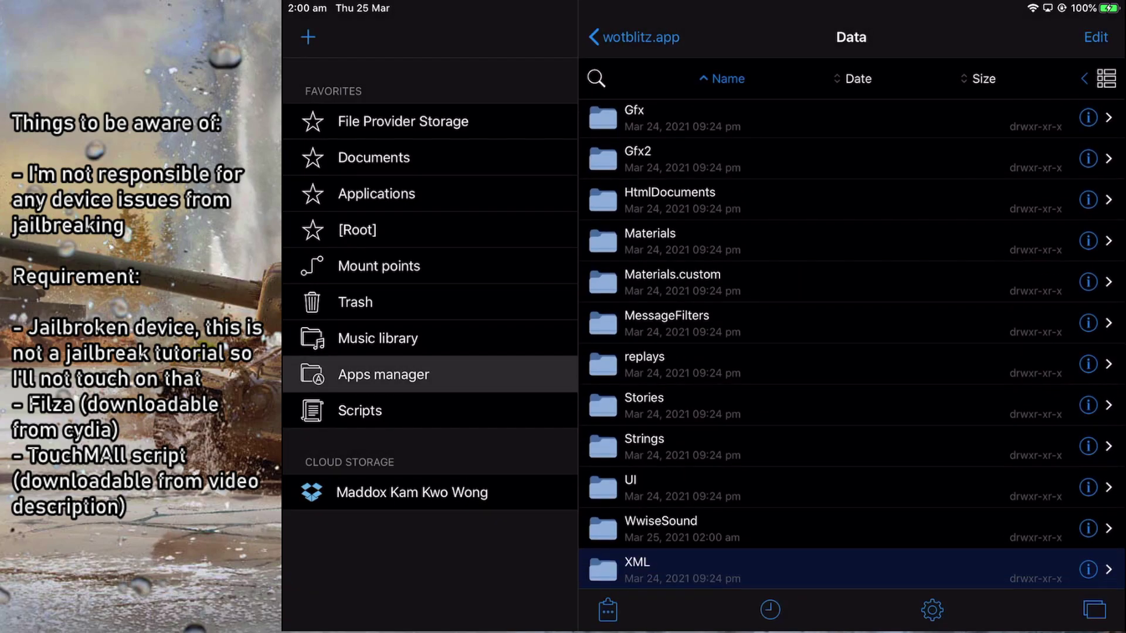
key(super+h)
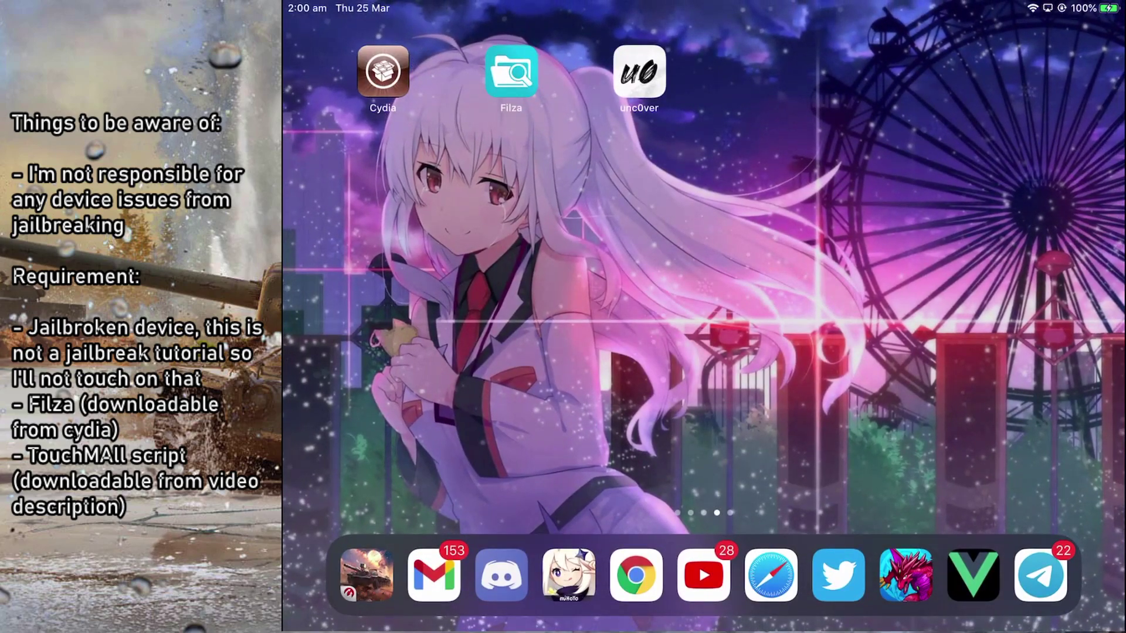
click(367, 575)
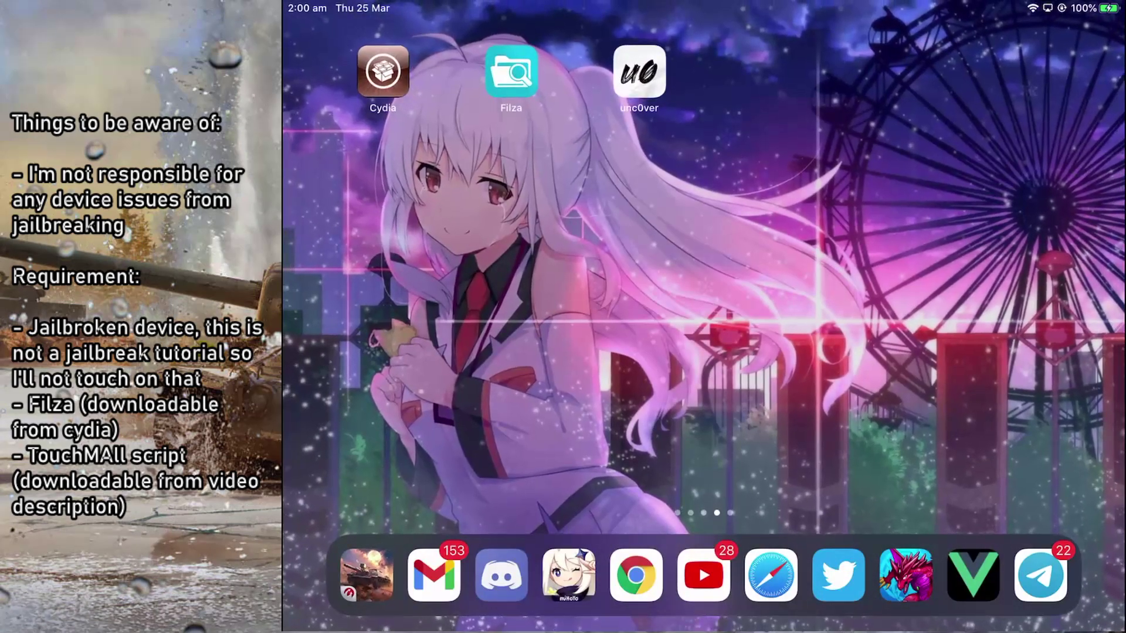
click(512, 73)
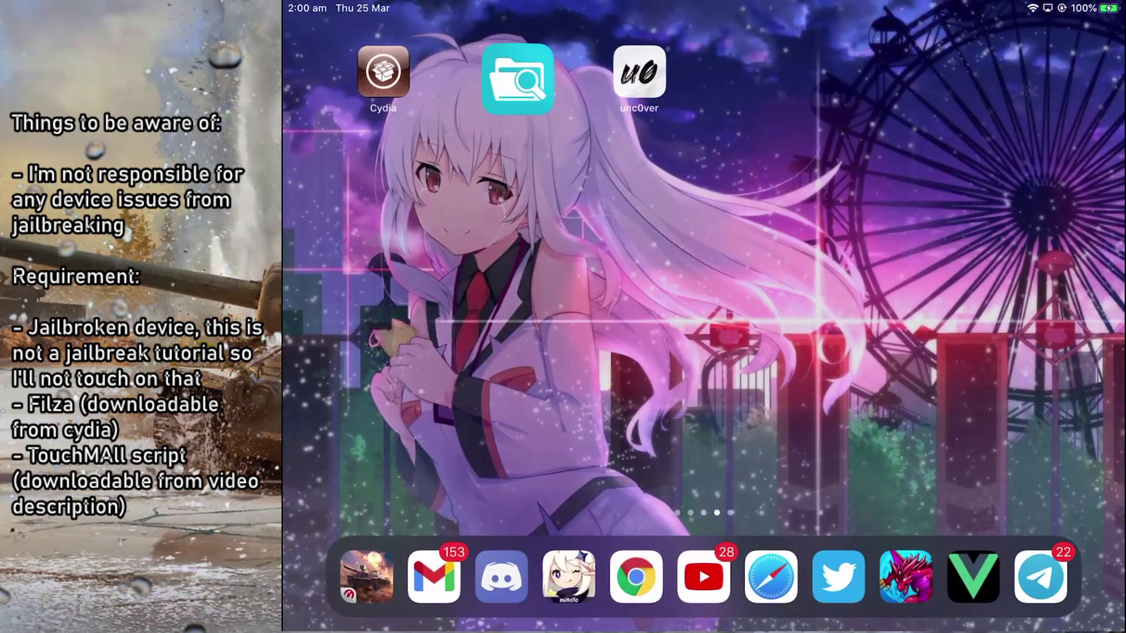
- Check TouchMAll.script in Filza's Scripts, then switch back to World of Tanks Blitz
click(359, 410)
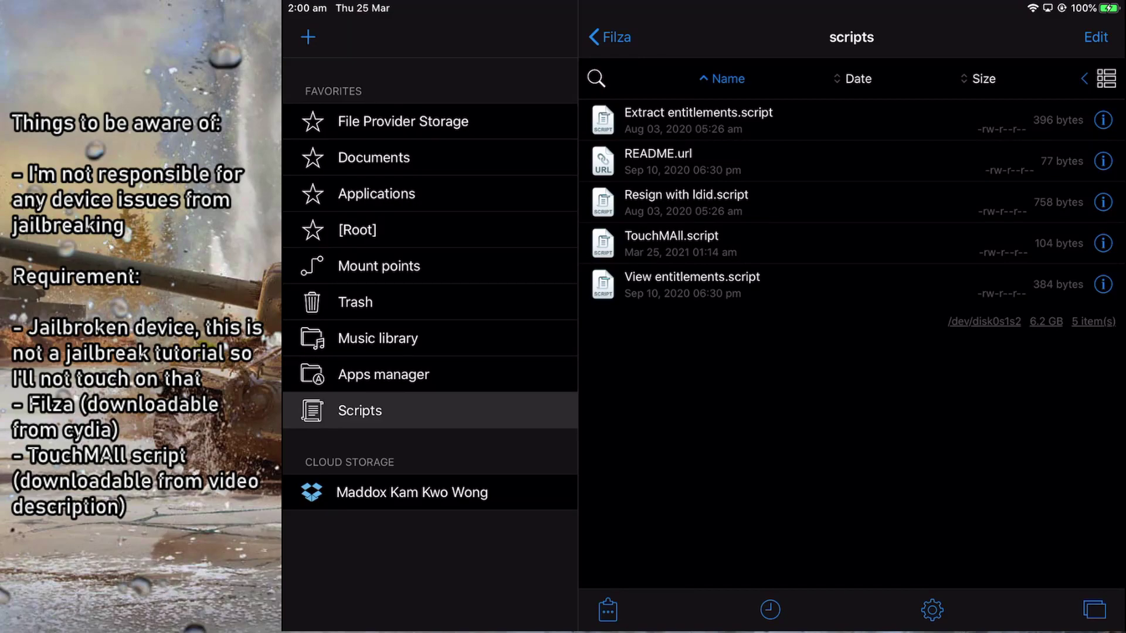
click(671, 244)
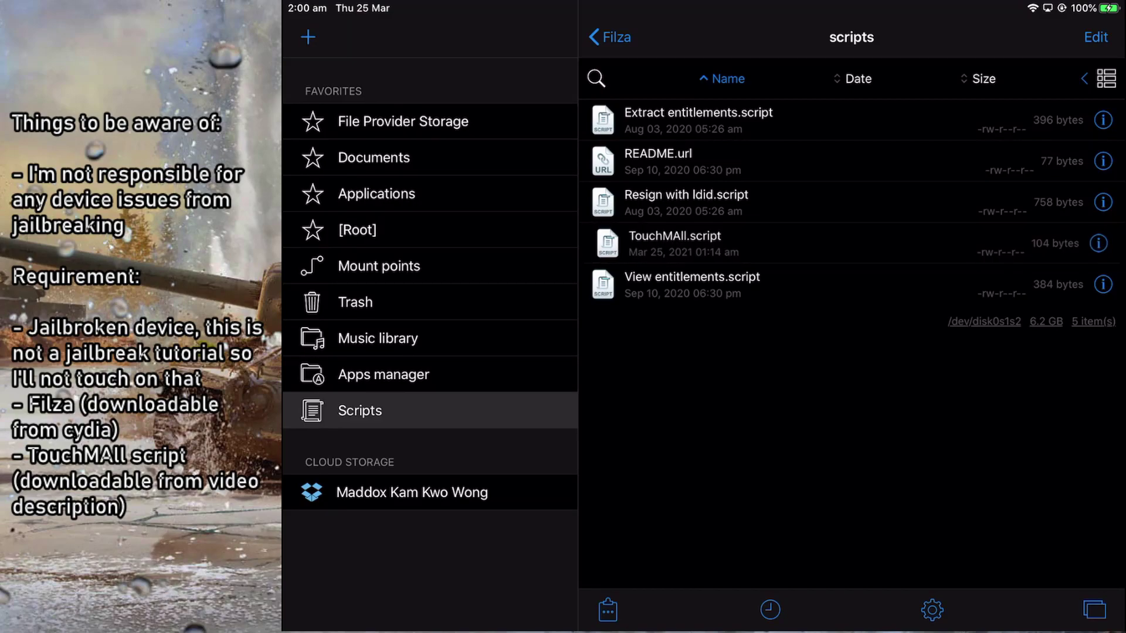
key(Escape)
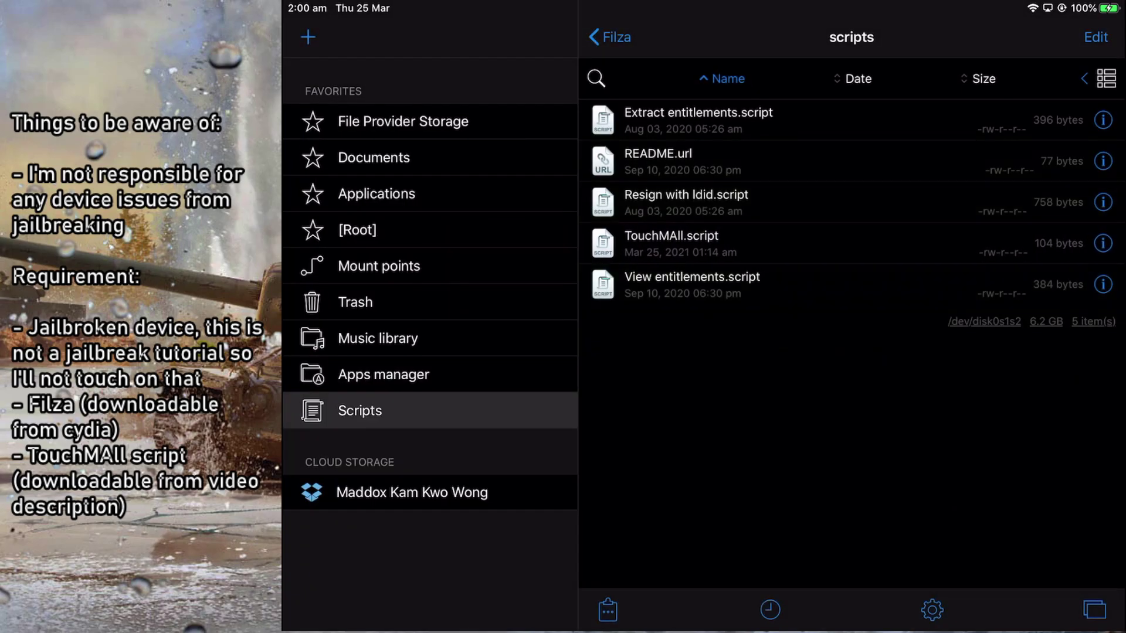
drag(704, 631, 704, 352)
click(962, 405)
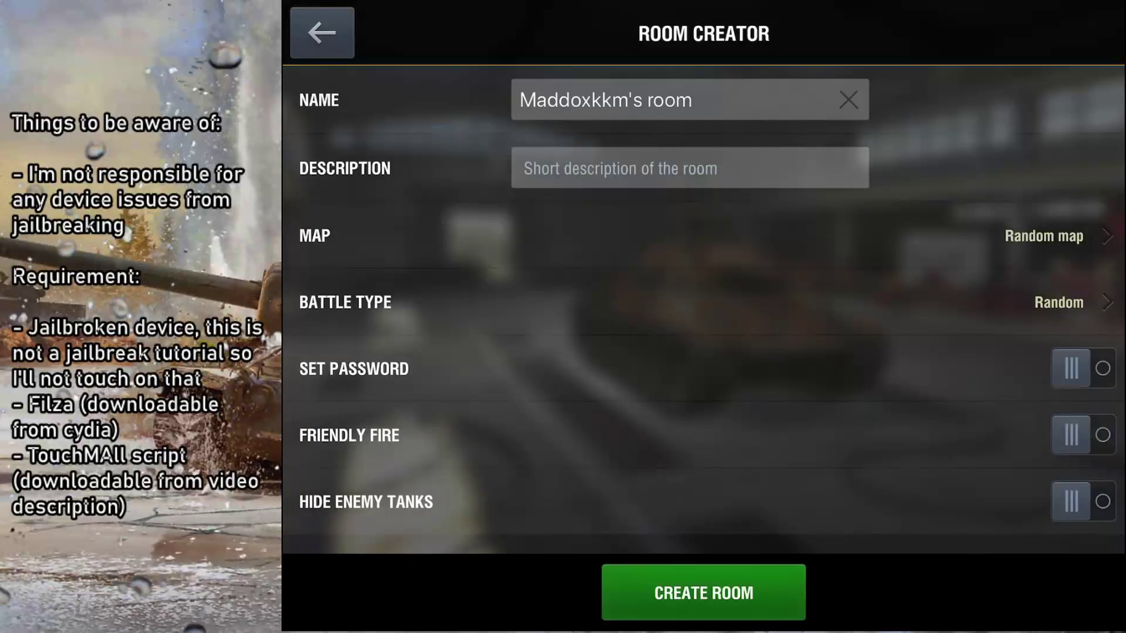
- Create a training room, start the battle, and drive the TVP T 50/51 forward
click(704, 592)
click(1034, 593)
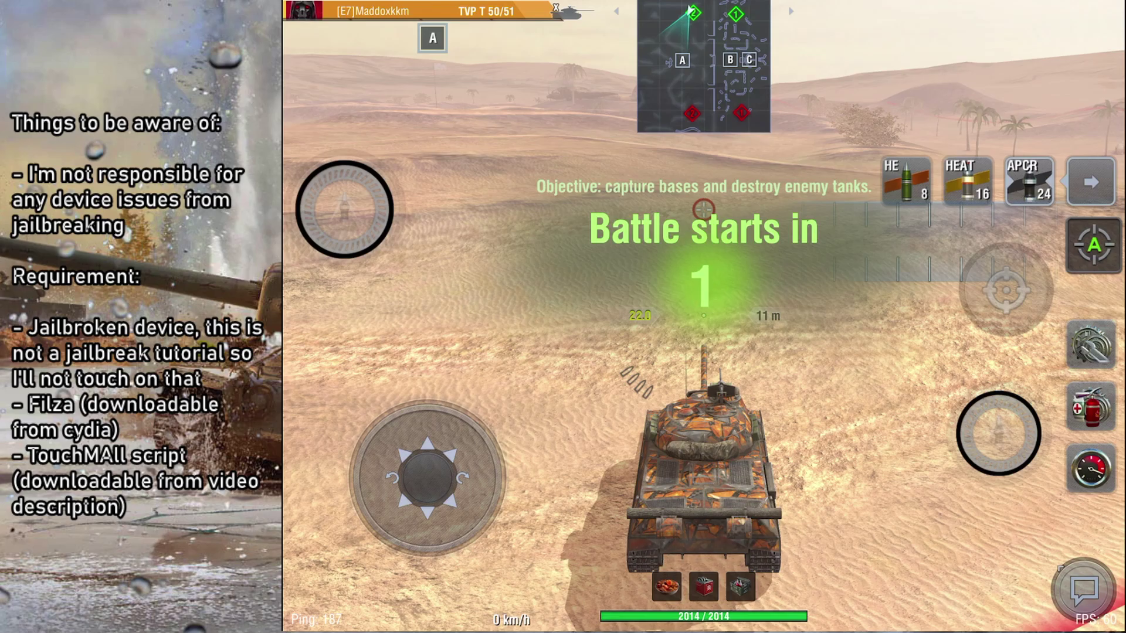
key(w)
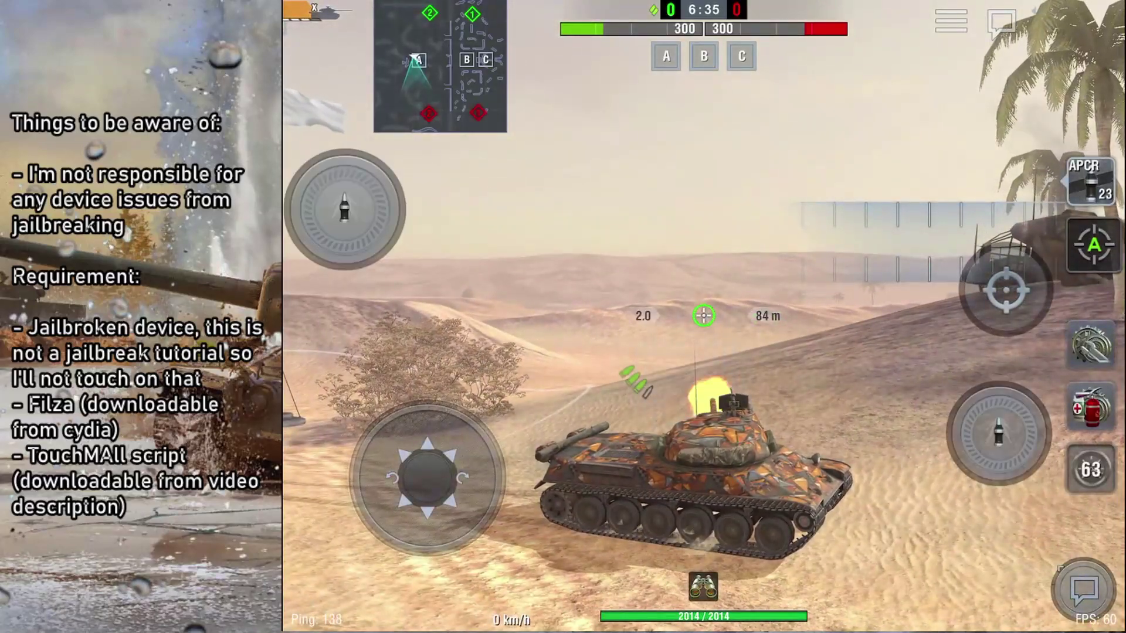
- Fire two shots in sniper view to hear the new gun sound
key(shift)
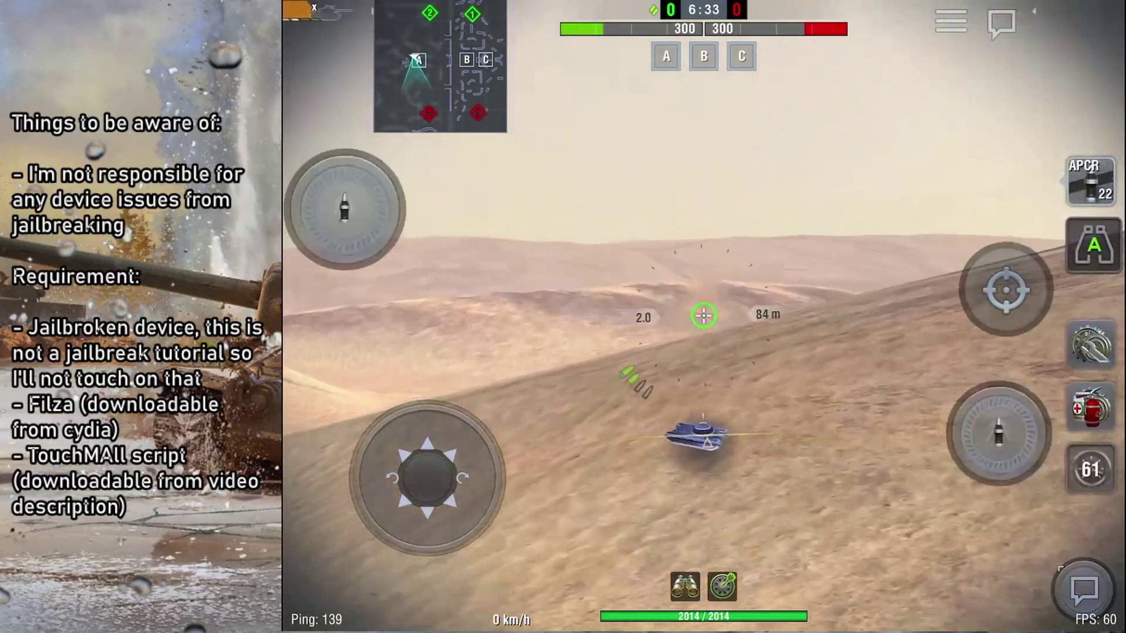
key(space)
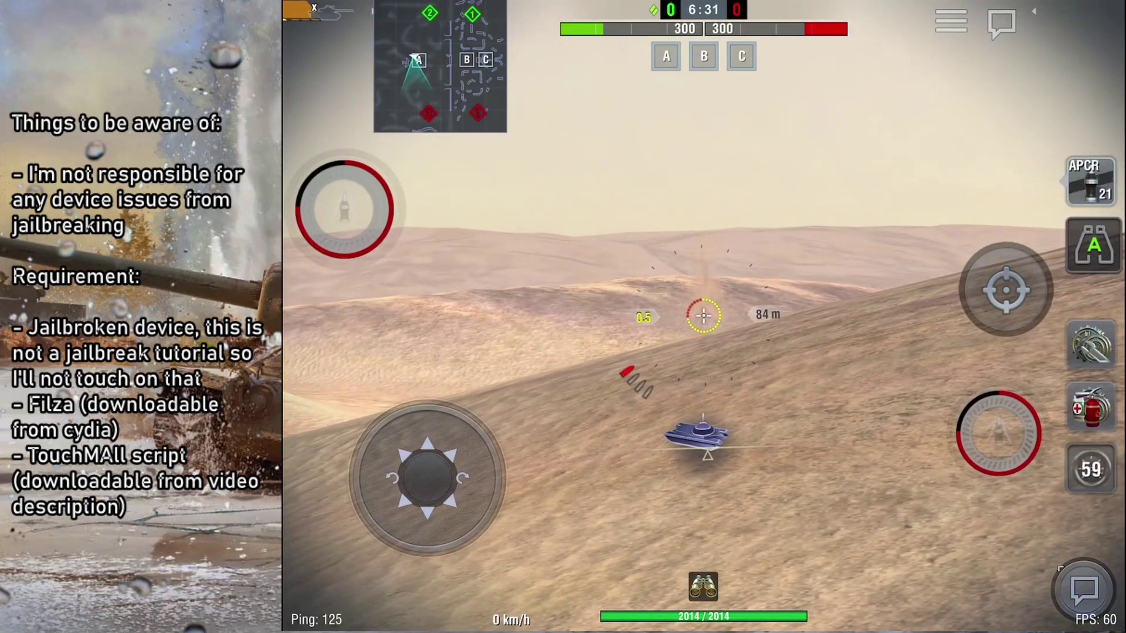
key(space)
key(shift)
- Drive on, steering left several times and then right
key(w)
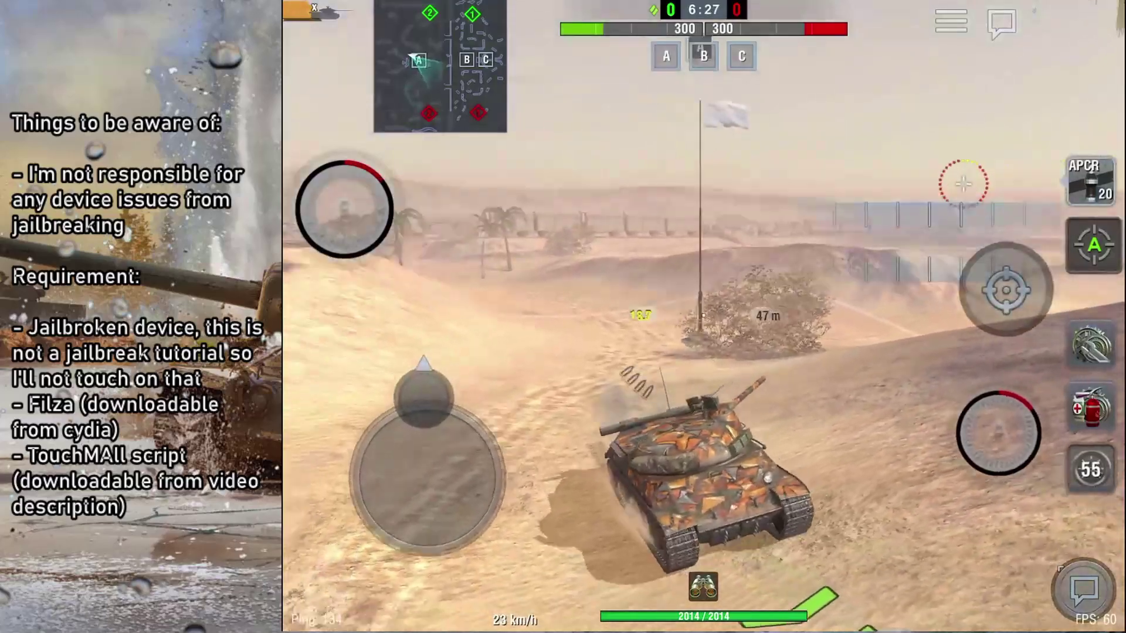
key(a)
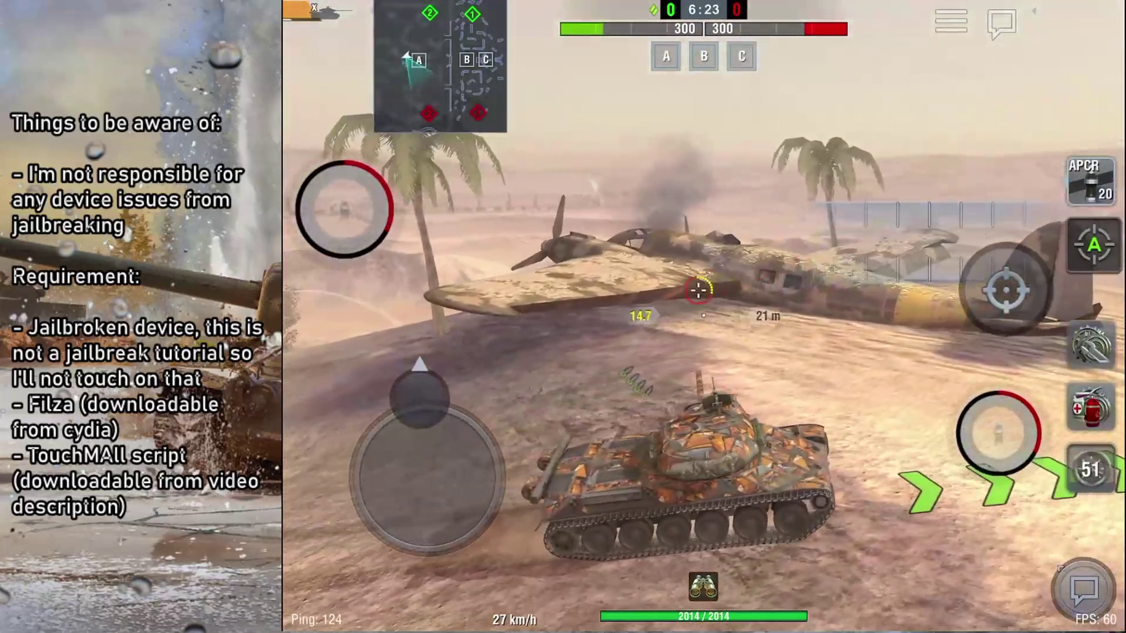
key(a)
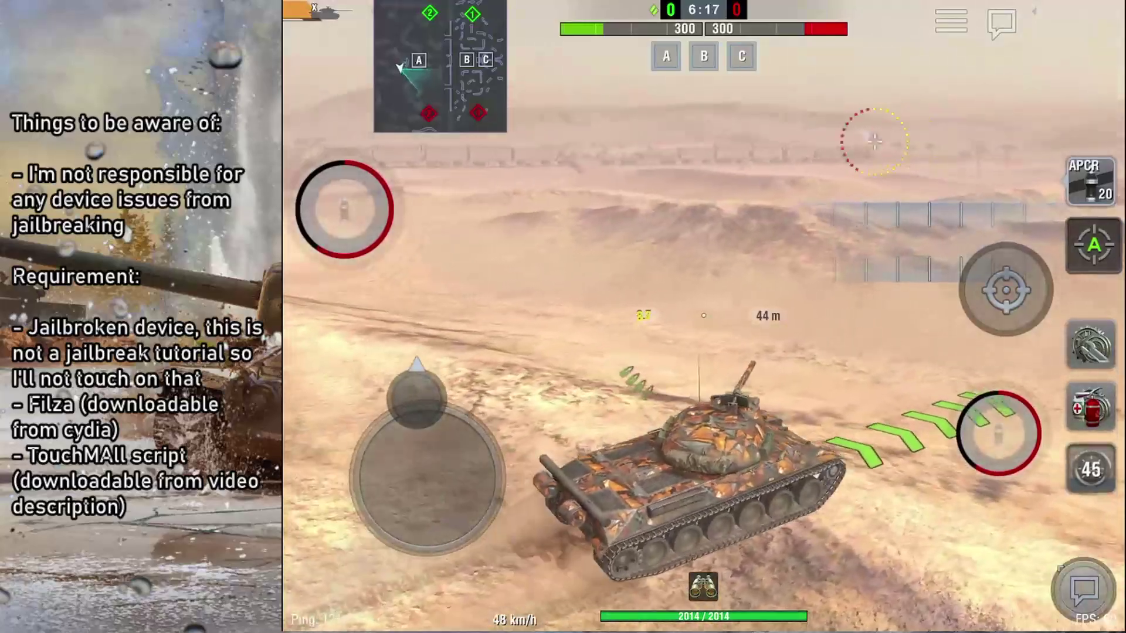
key(a)
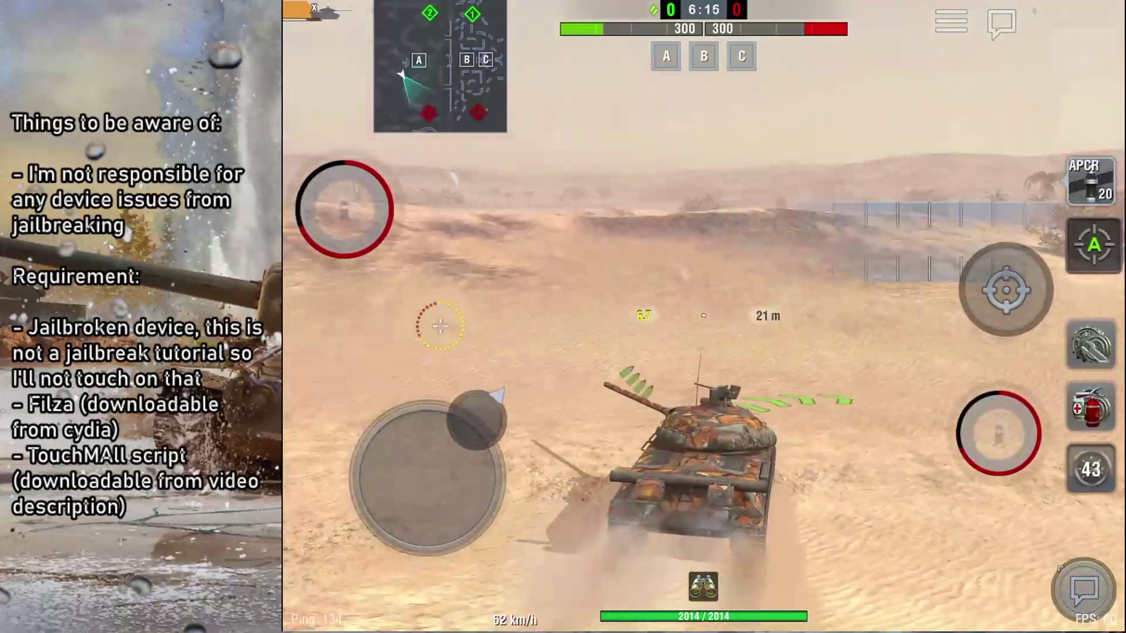
key(d)
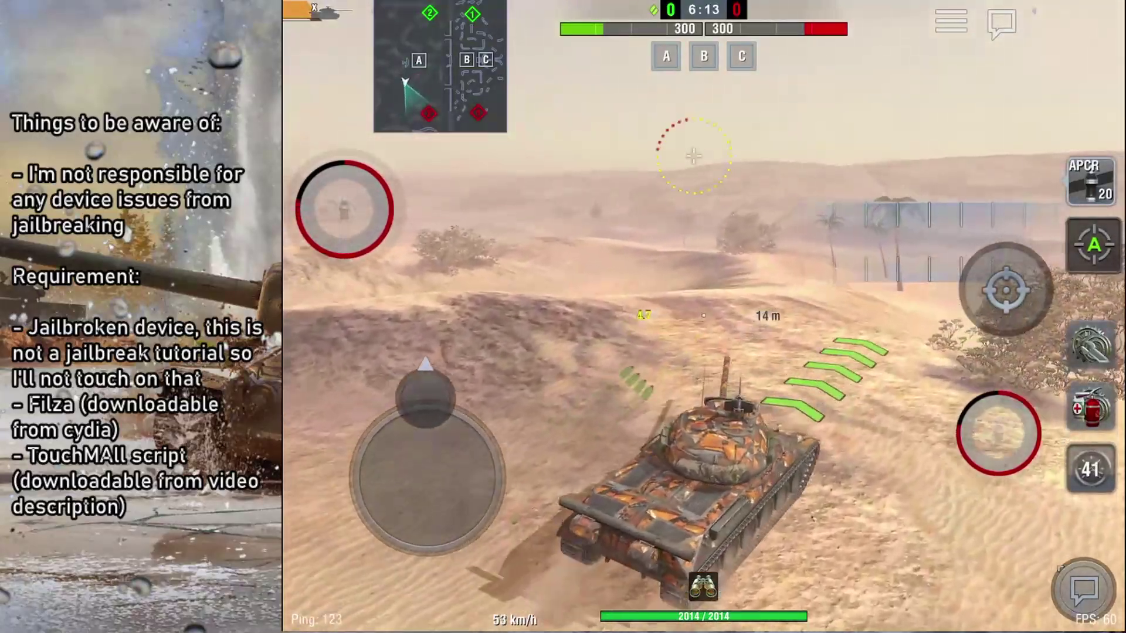